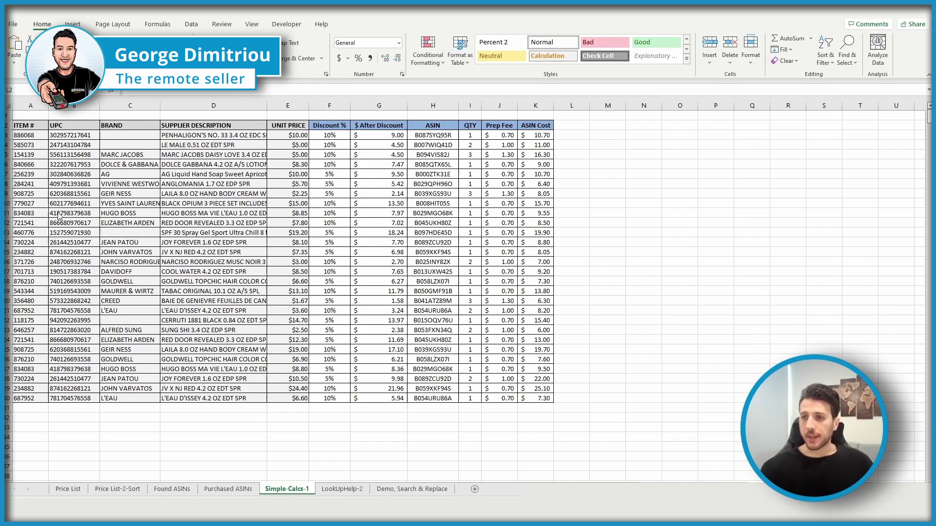
Add the headers Sale Price, Amz Referral Fee and Amz Fulfilment Fee starting in L2.
click(569, 133)
double_click(569, 128)
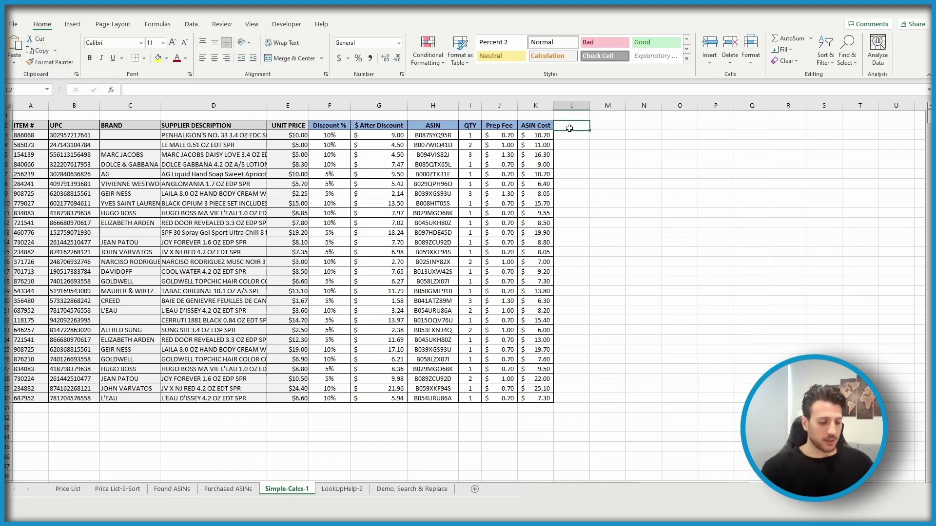
text(Sale)
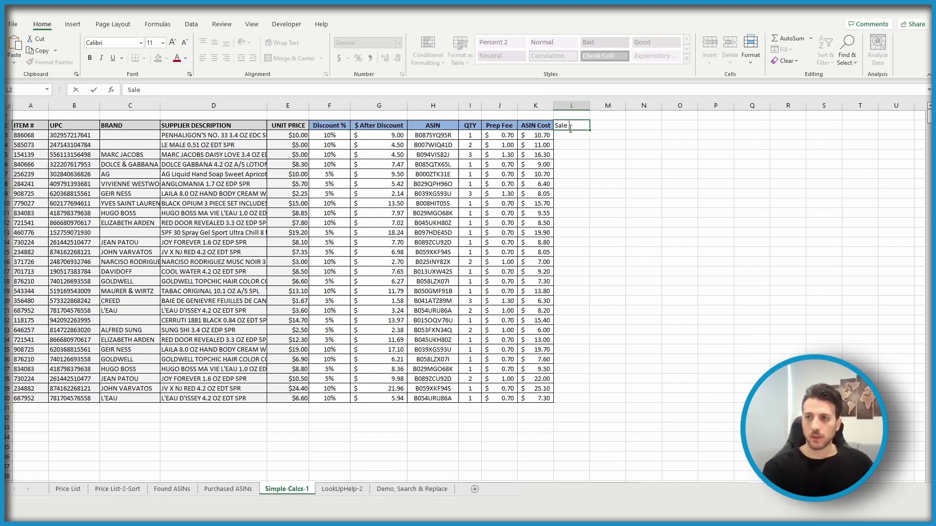
text( Price)
key(Tab)
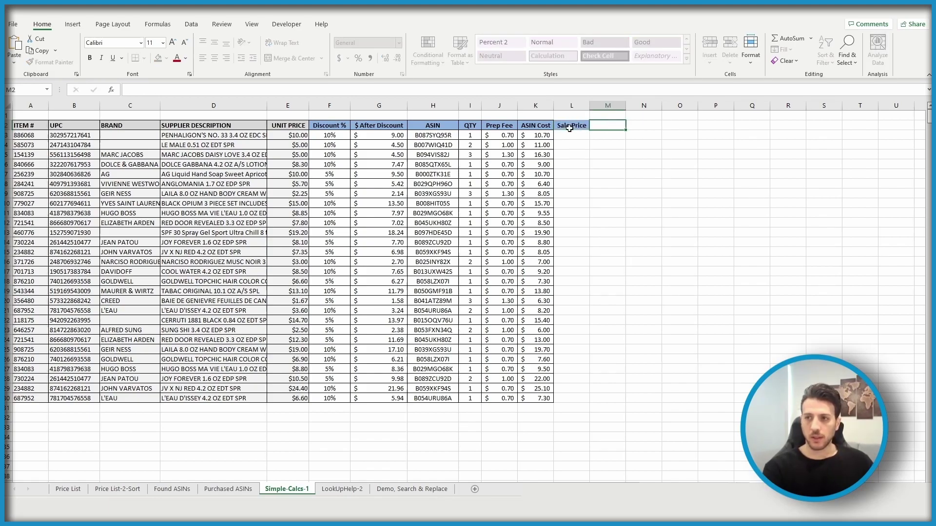
text(Amz Referra)
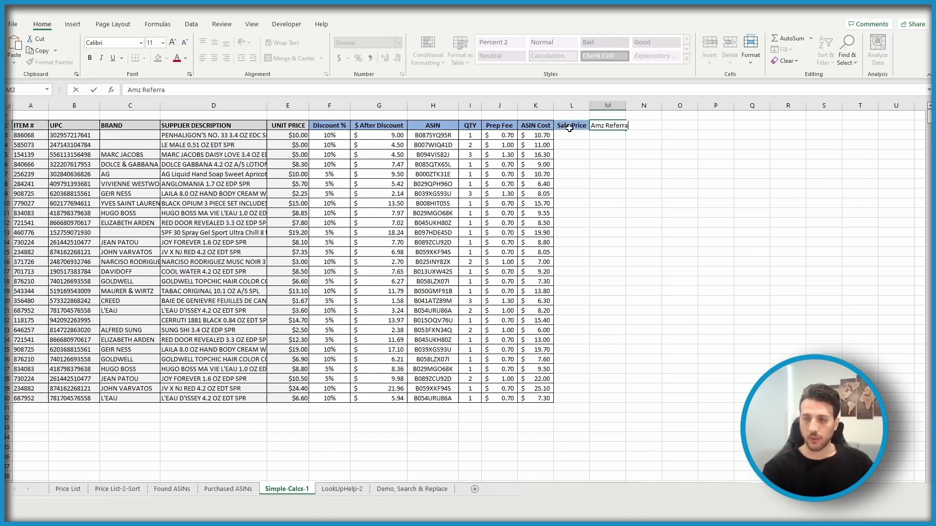
text(l Fee)
key(Tab)
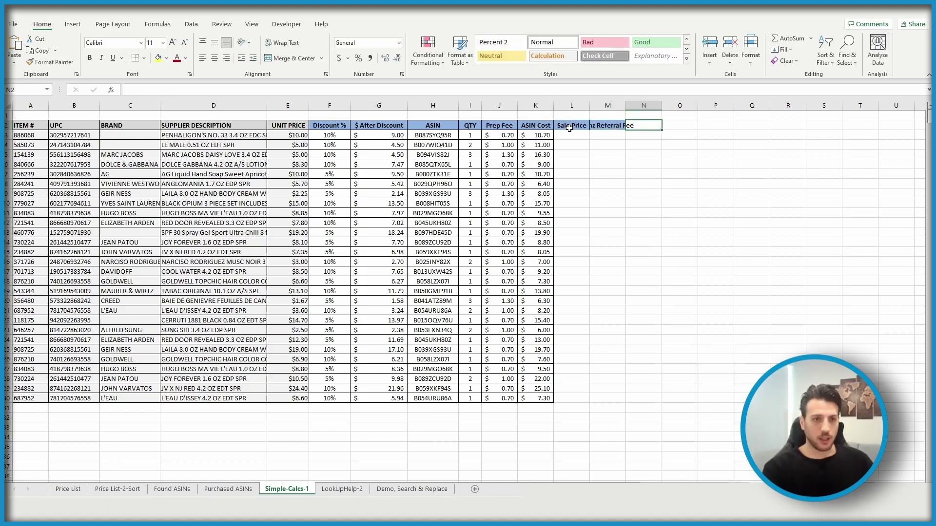
text(Amaz )
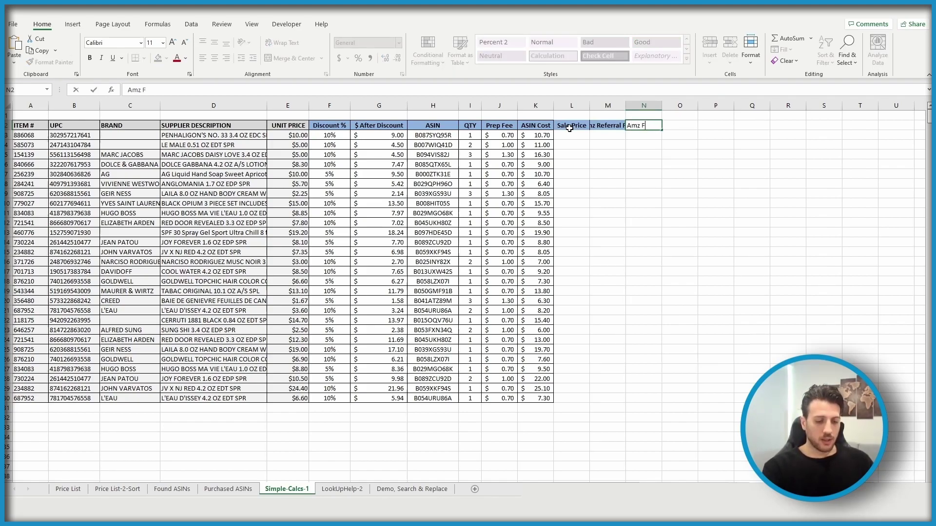
text(Fulfilment)
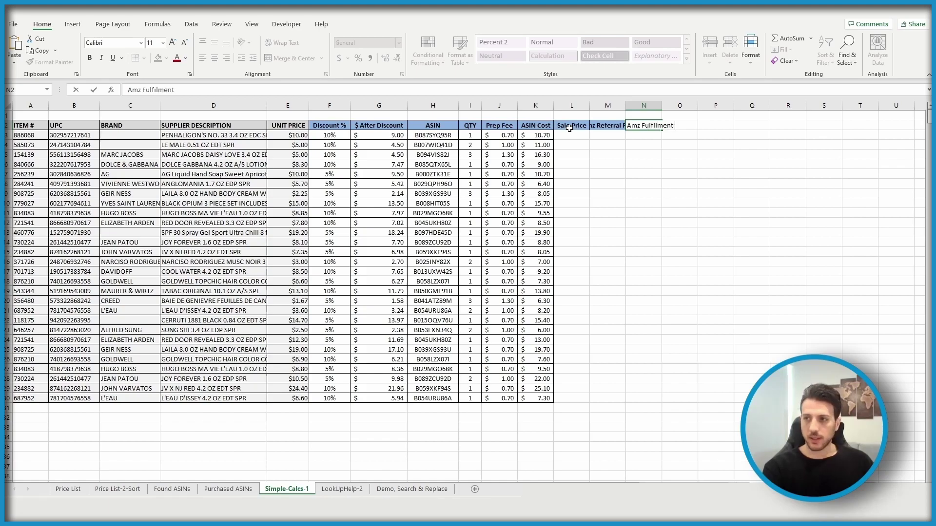
text( Fee)
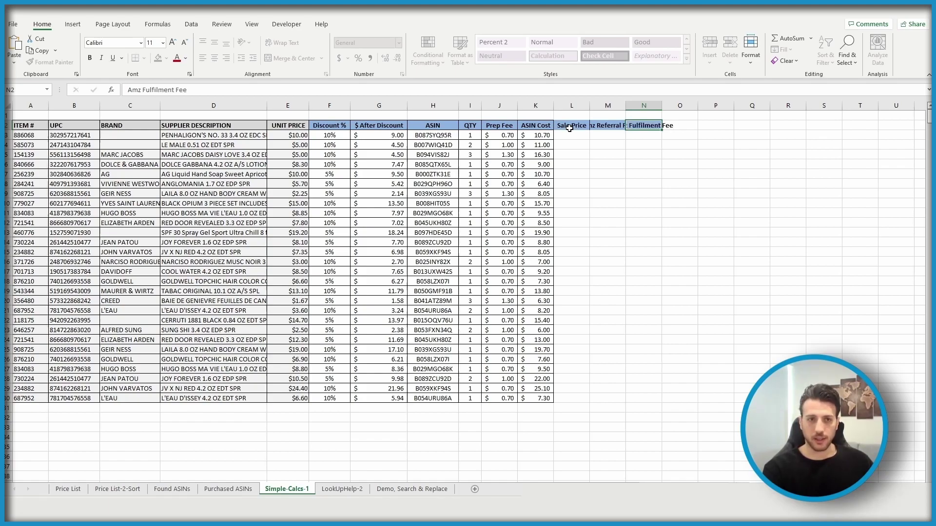
key(Tab)
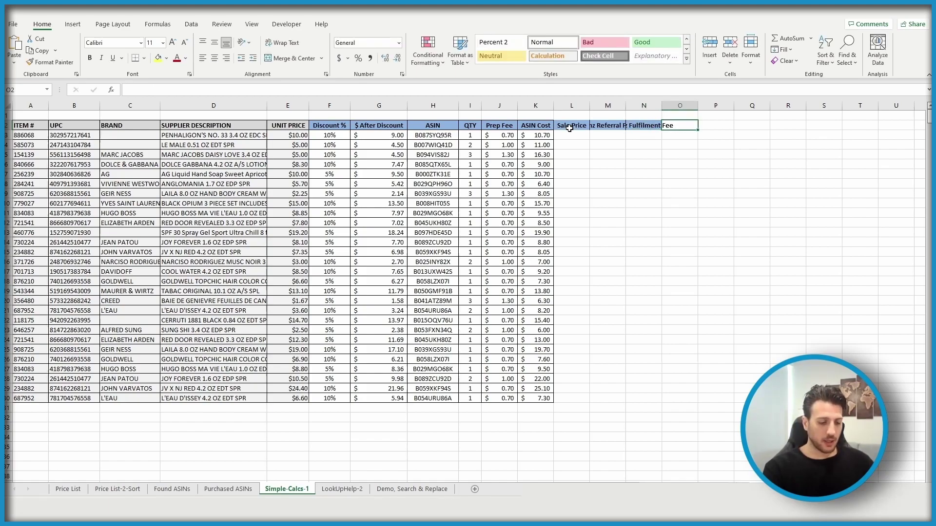
Add the Profit, Margin and ROI headers in the next three cells.
text(Profit)
key(Tab)
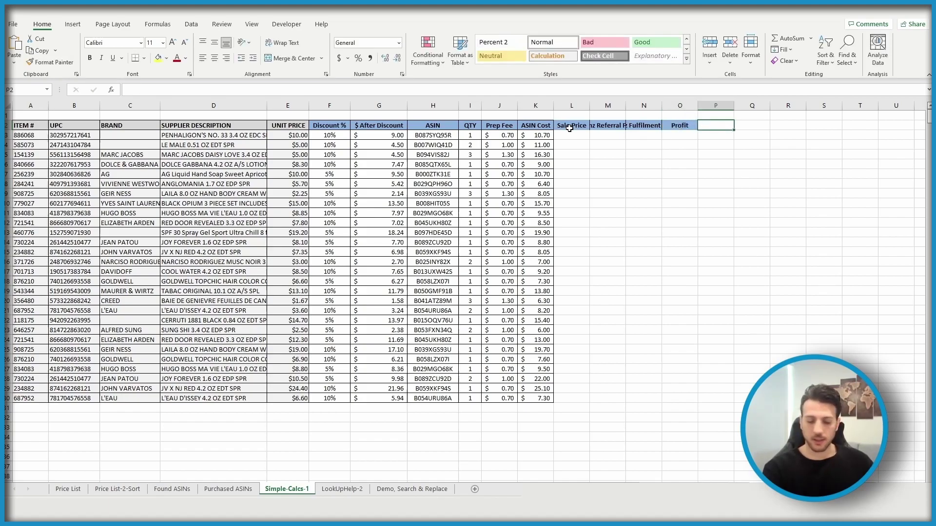
text(Margin)
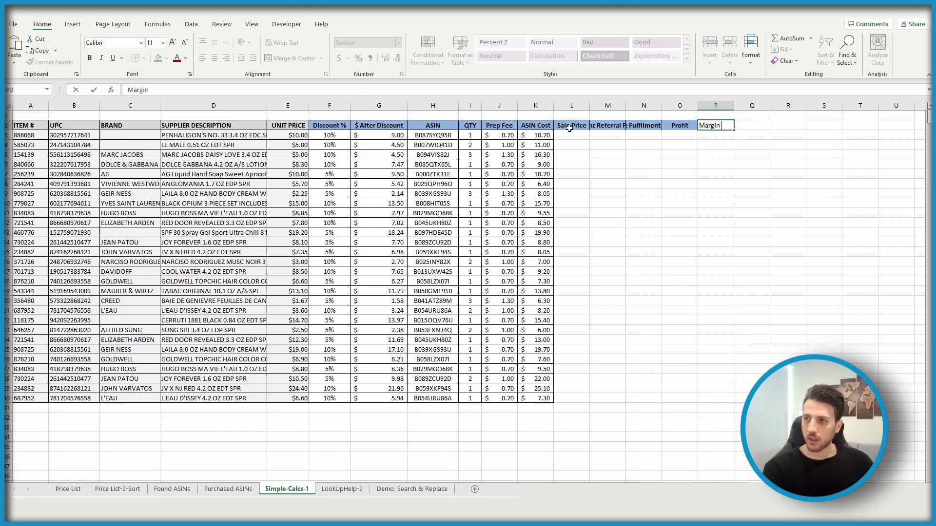
key(Tab)
text(R)
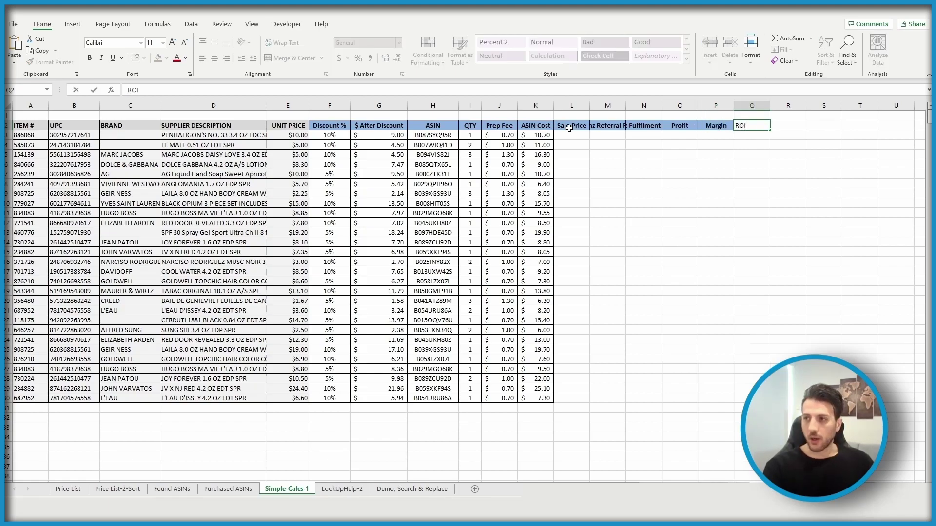
text(OI)
key(Tab)
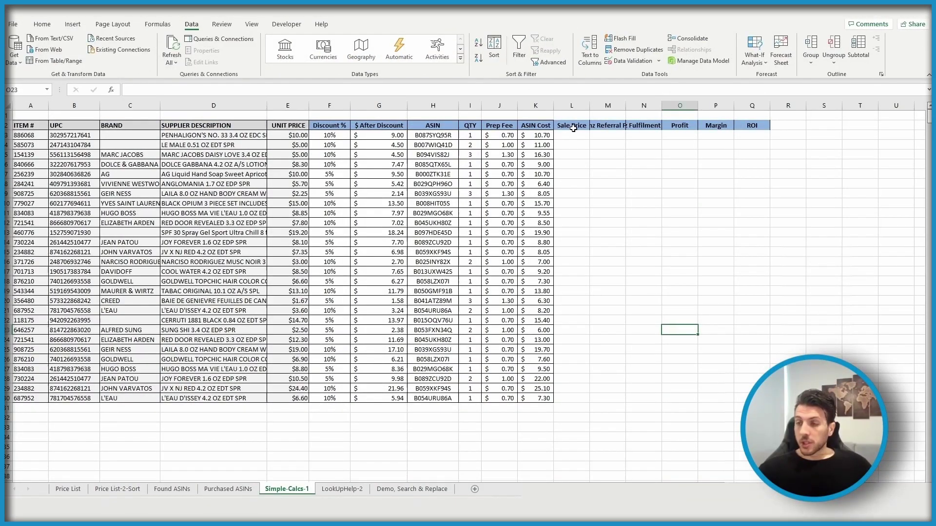
AutoFit columns L through N so the new fee headers show in full.
drag(571, 105, 756, 105)
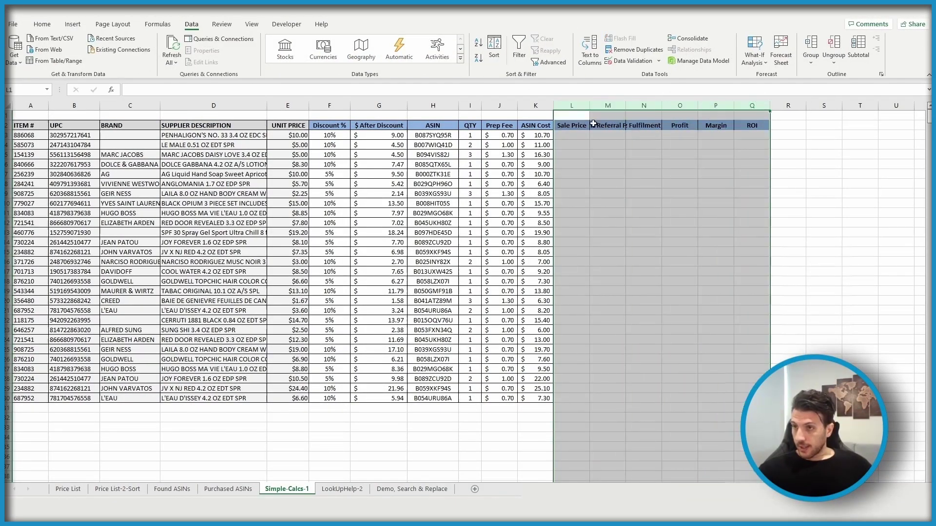
click(685, 111)
drag(647, 105, 576, 108)
double_click(662, 106)
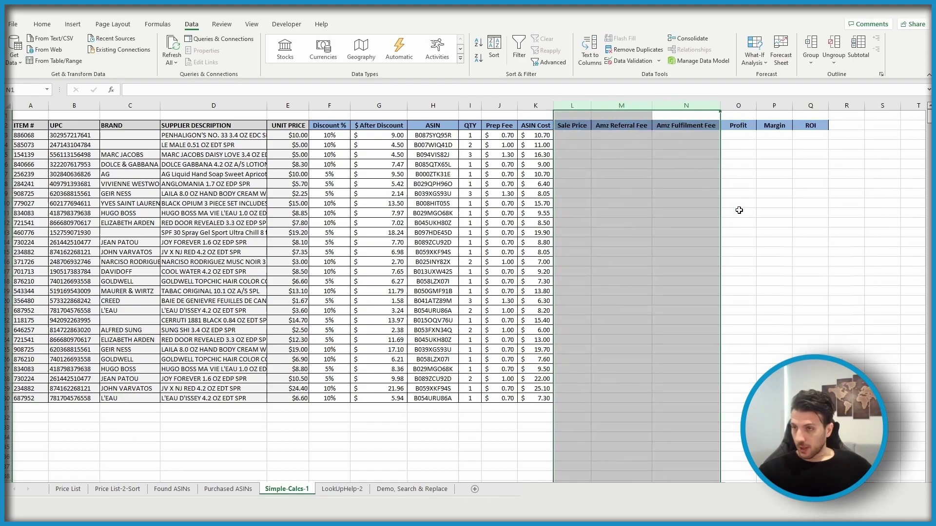
click(795, 236)
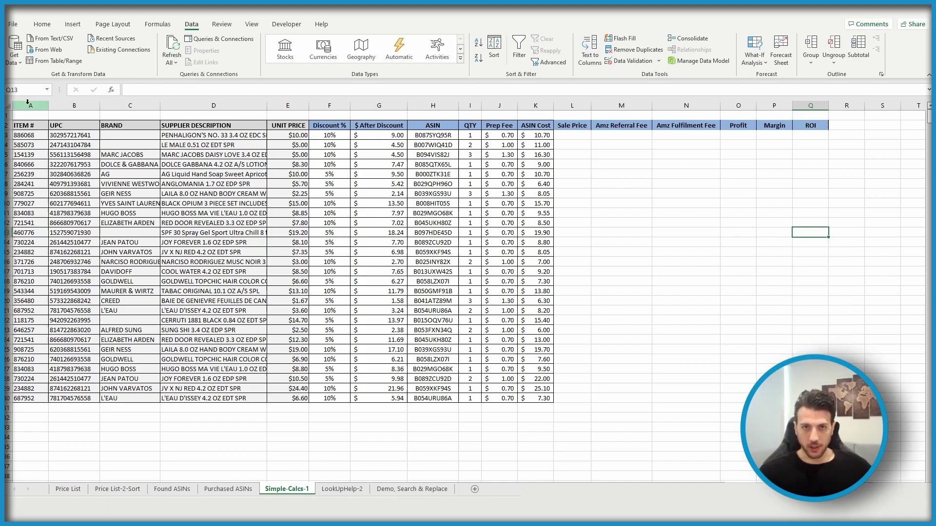
Hide columns A through D, then undo to bring them back.
drag(23, 103, 218, 105)
right_click(218, 105)
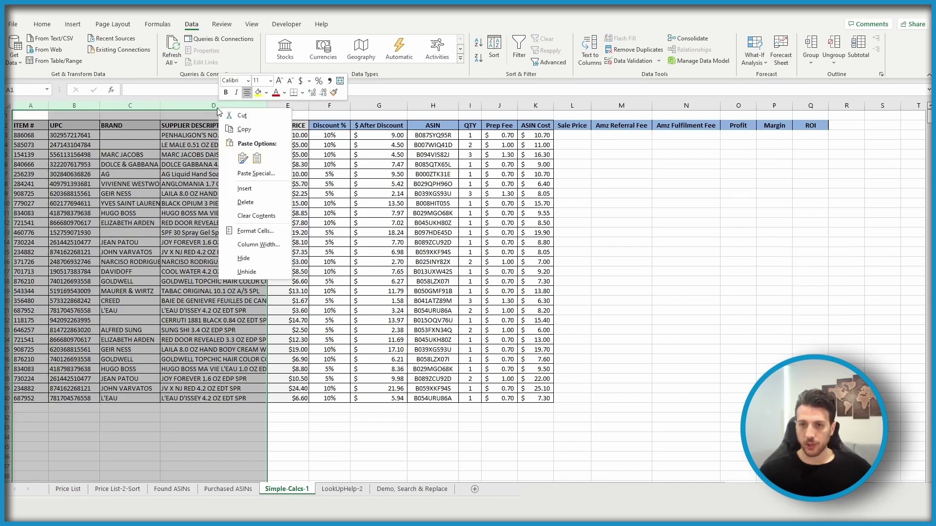
click(261, 261)
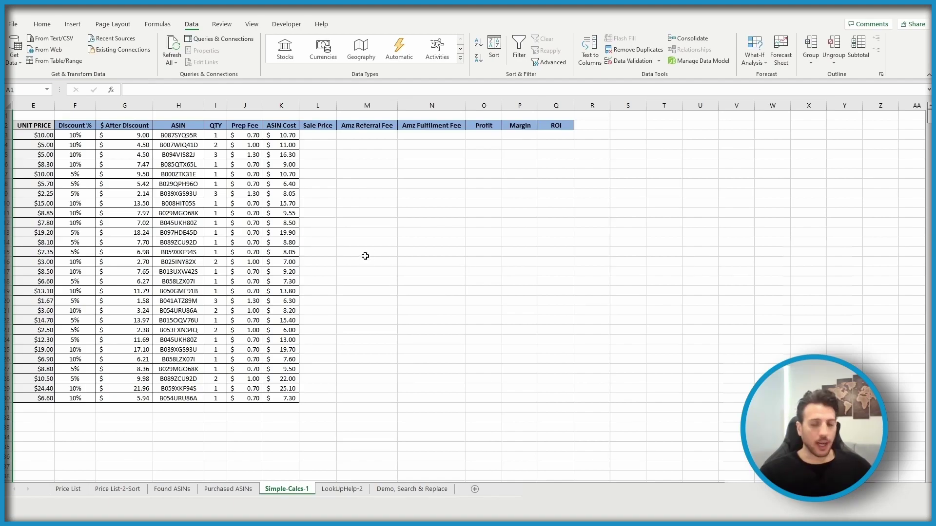
key(ctrl+z)
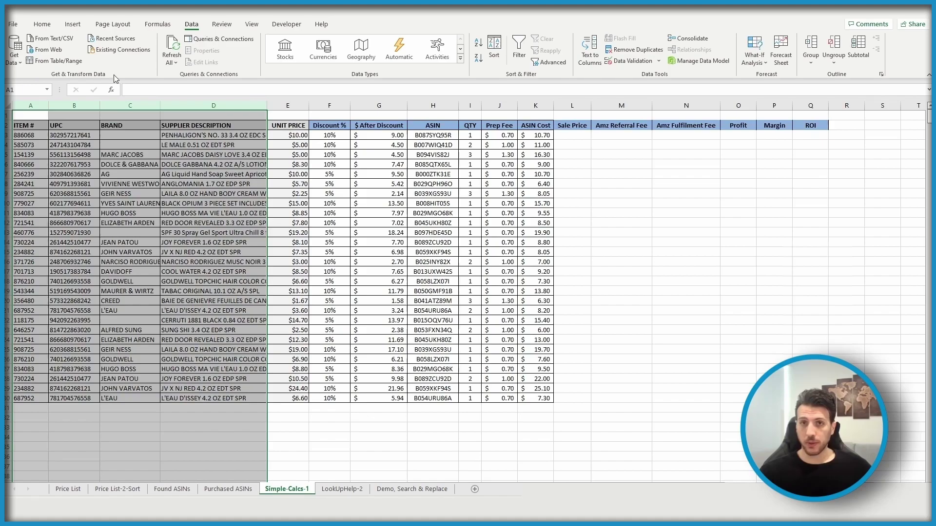
Group columns A–D from the Data tab, then collapse and re-expand the group.
click(41, 24)
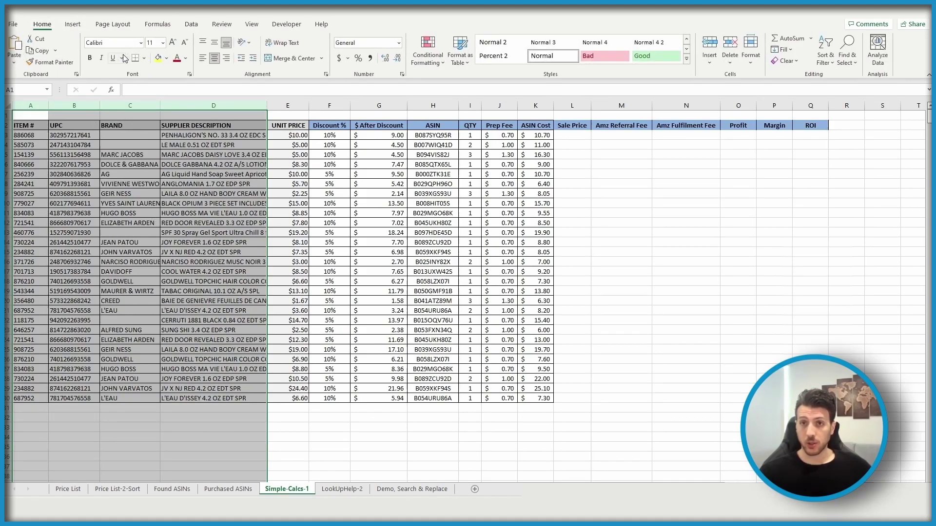
click(191, 25)
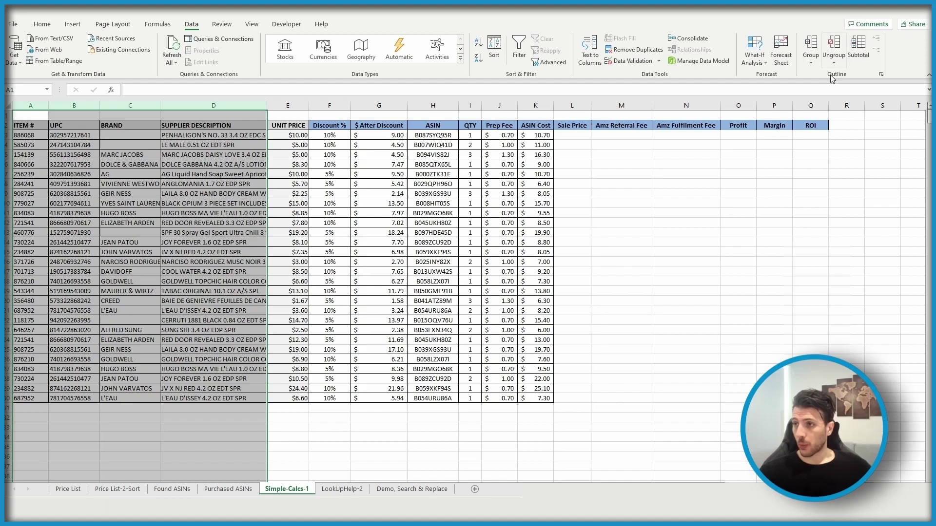
click(814, 53)
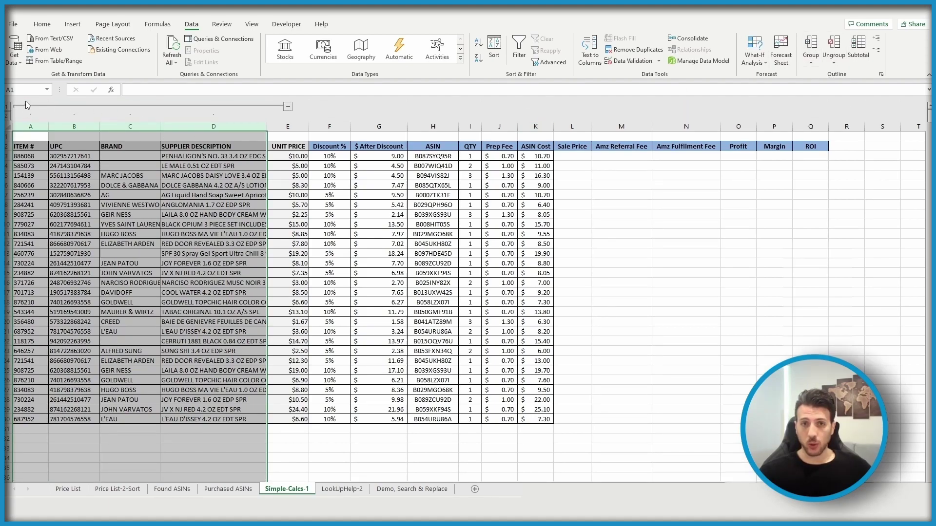
click(263, 244)
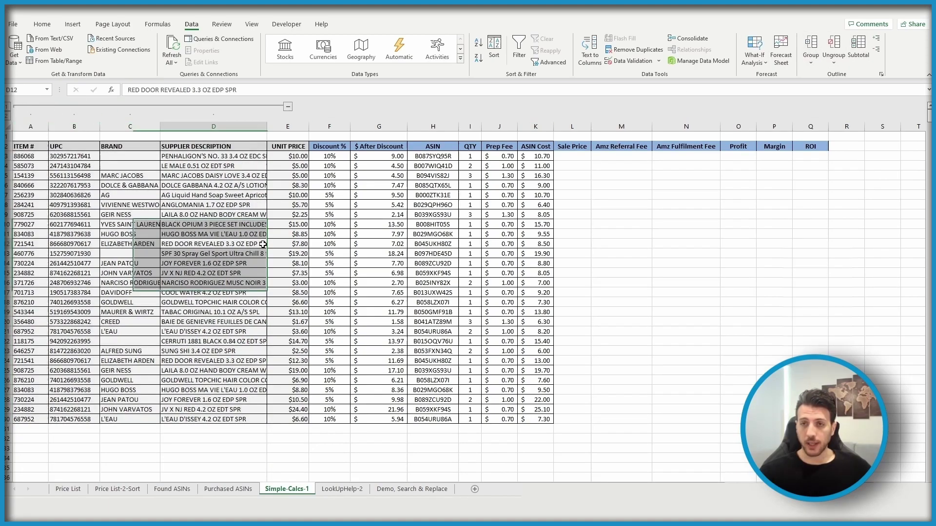
click(288, 107)
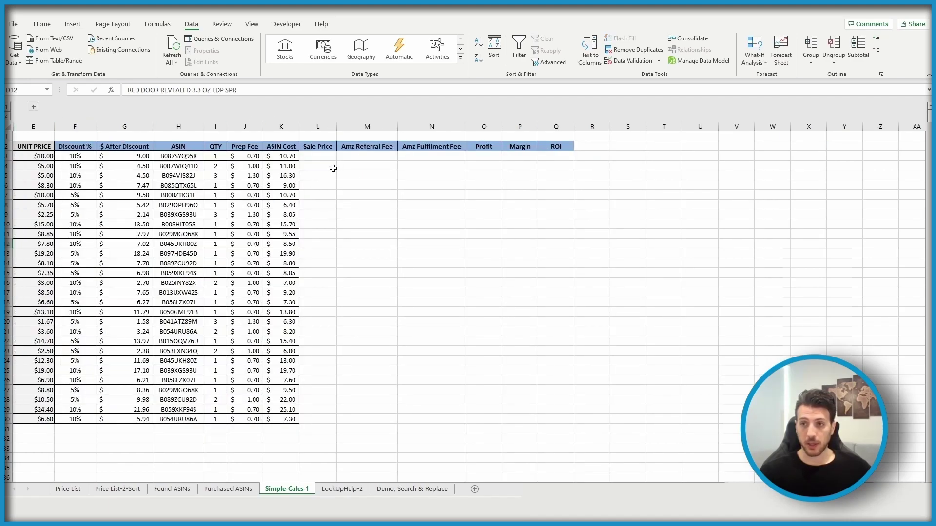
click(33, 107)
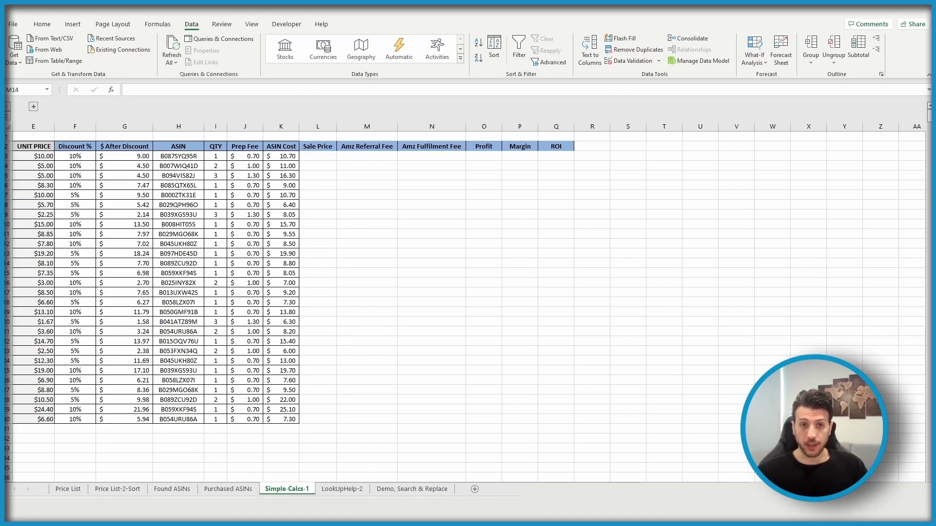
Copy the sample Sale Price and fee data from the LookUpHelp-2 sheet.
click(343, 490)
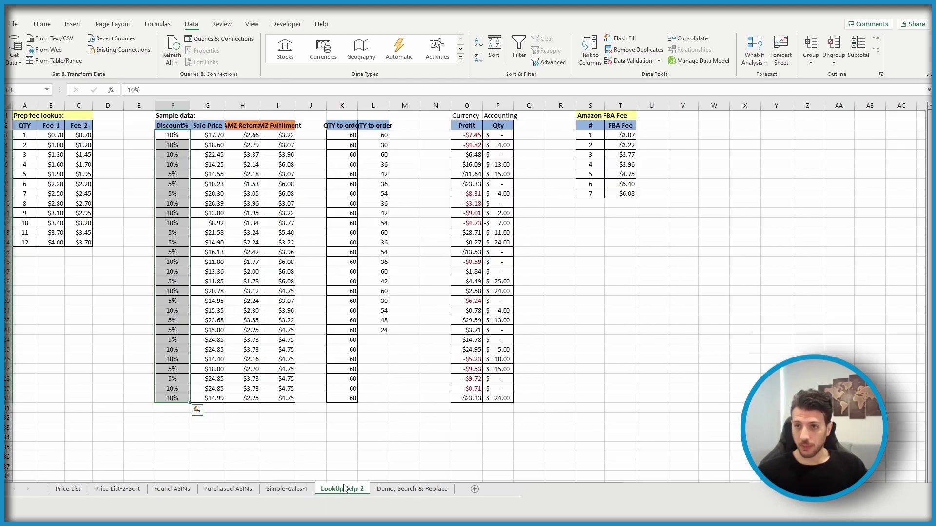
click(234, 136)
drag(208, 134, 283, 397)
key(ctrl+c)
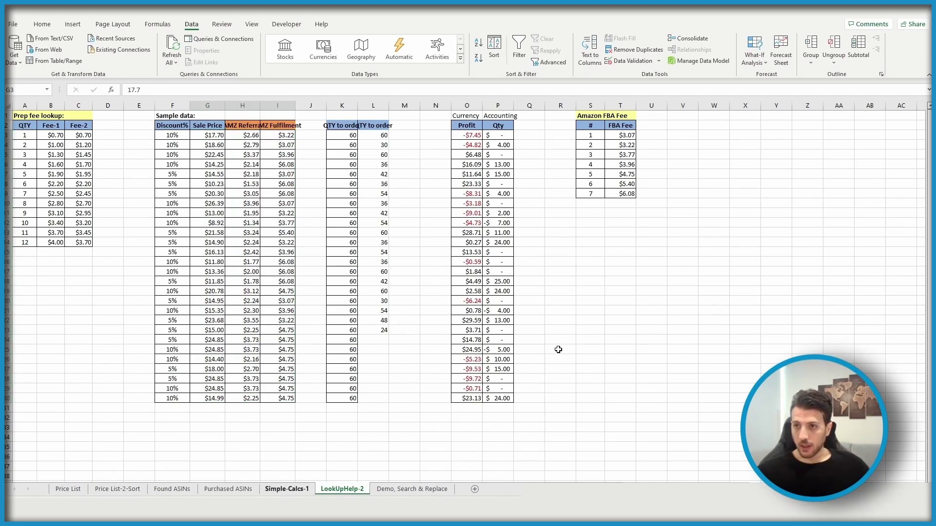
Paste the sample data into L3 on Simple-Calcs-1 and check the fee columns.
key(ctrl+Page_Up)
click(320, 155)
key(ctrl+v)
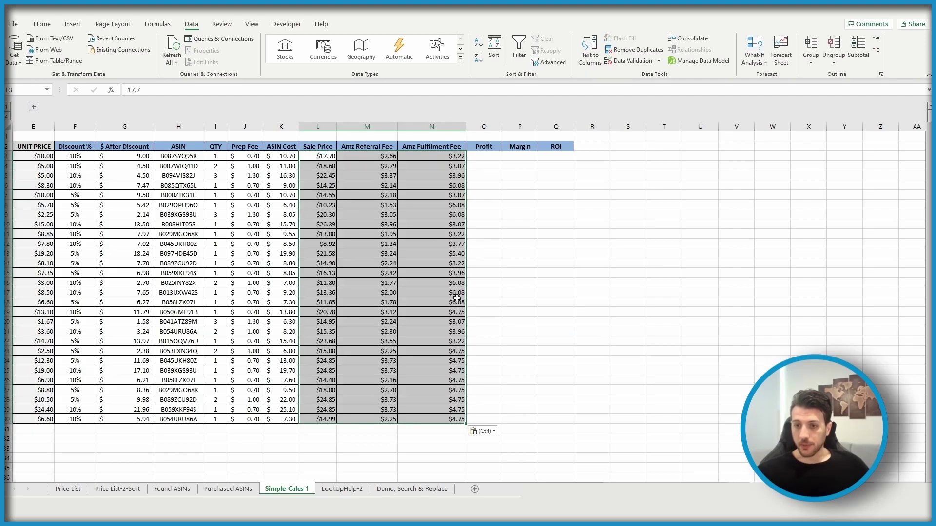
click(400, 224)
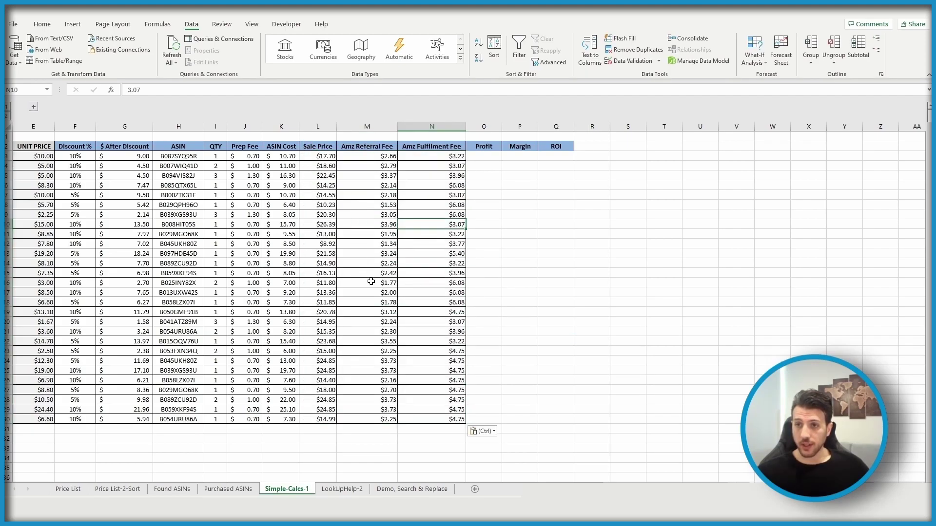
drag(377, 158, 379, 417)
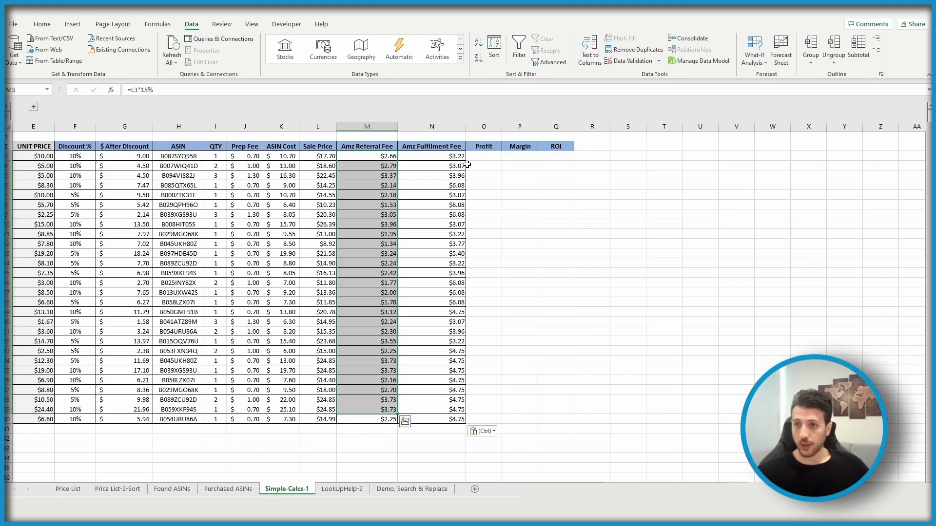
drag(440, 157, 420, 418)
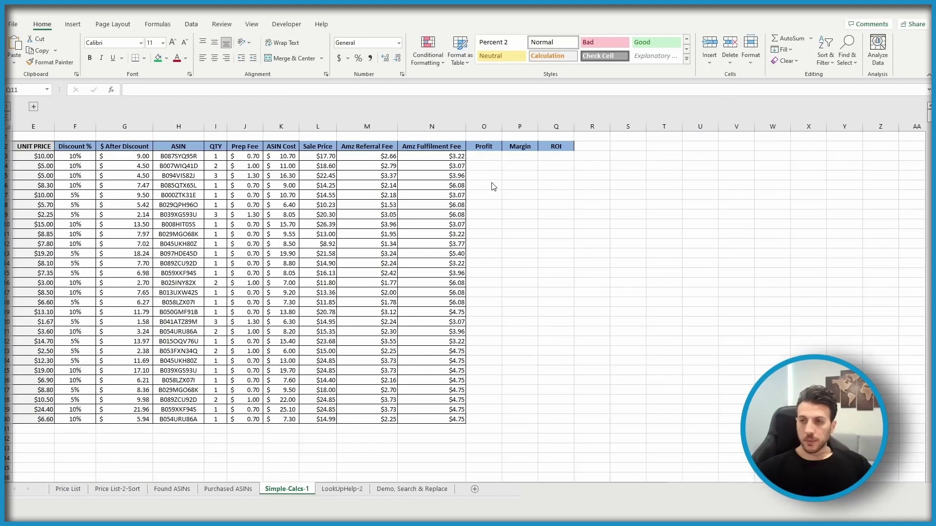
Insert a new column O before Profit headed 'AMZ Tot Fee'.
click(482, 126)
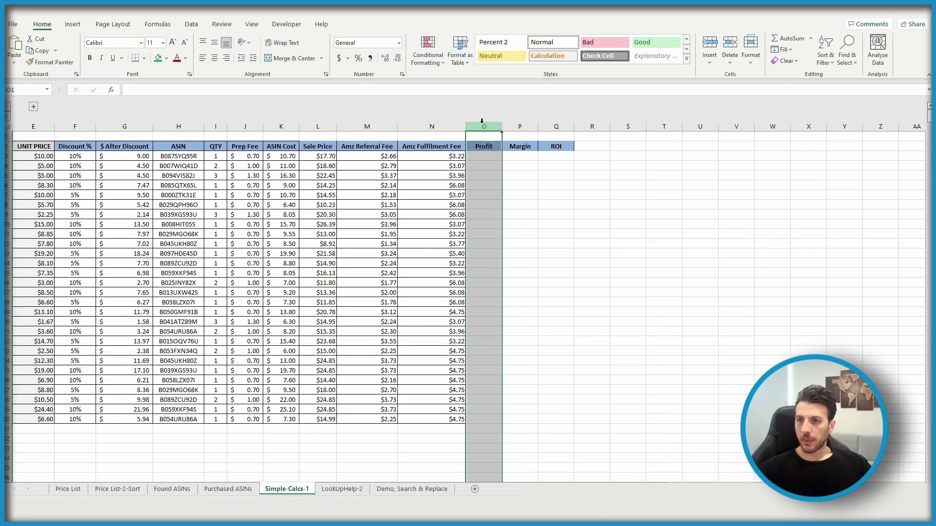
right_click(482, 126)
click(492, 150)
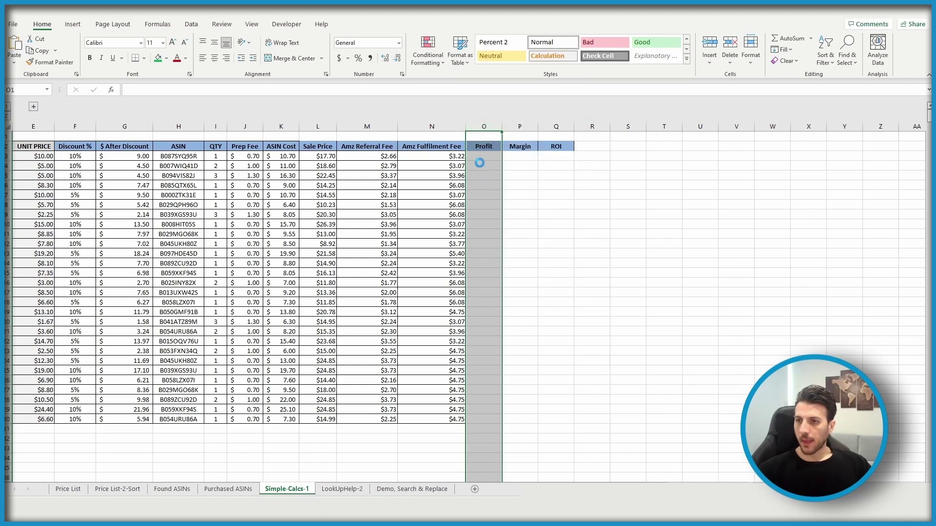
click(476, 145)
click(476, 144)
text(A)
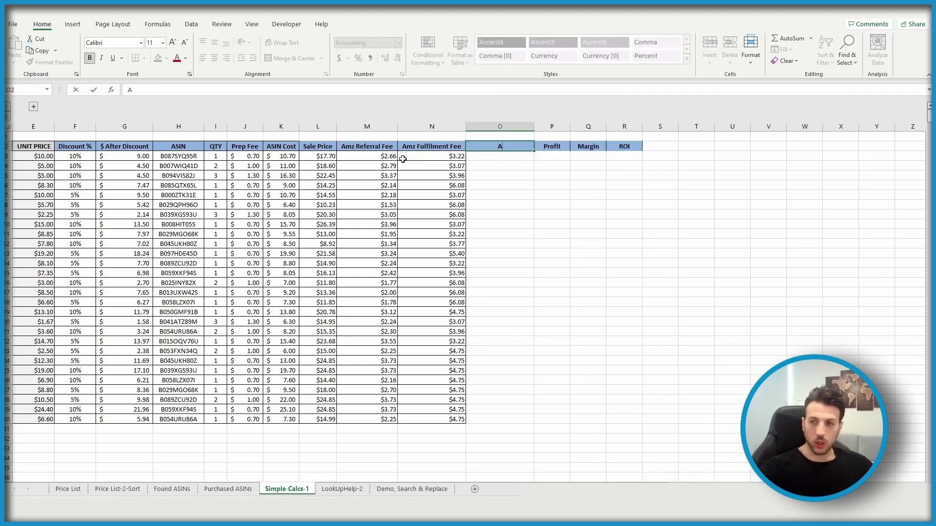
text(MZ Tot)
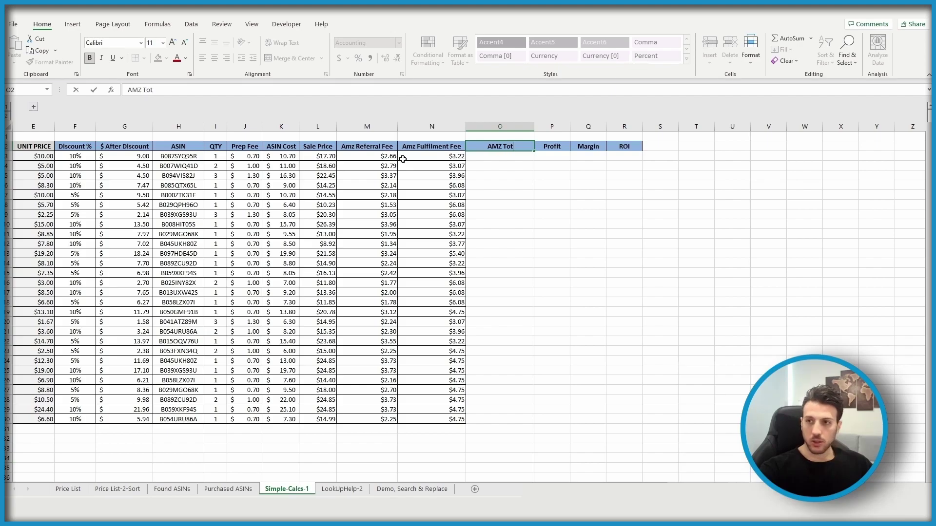
text( Fee)
key(Return)
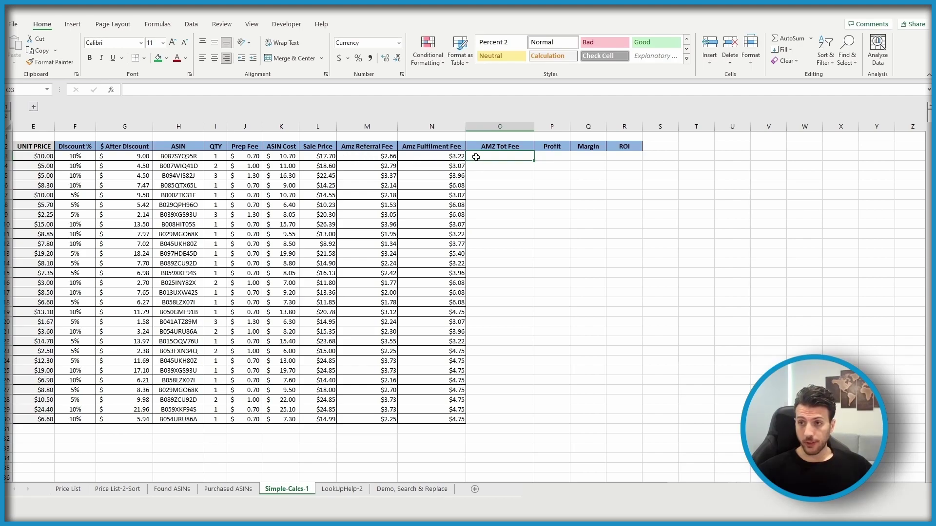
Enter =M3+N3 in O3 to total the two Amazon fees ($5.88).
text(=)
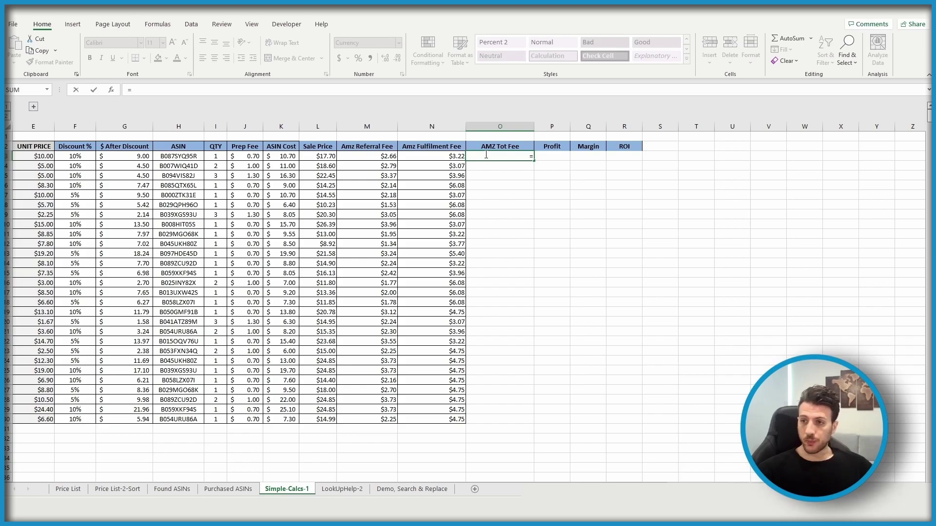
click(366, 156)
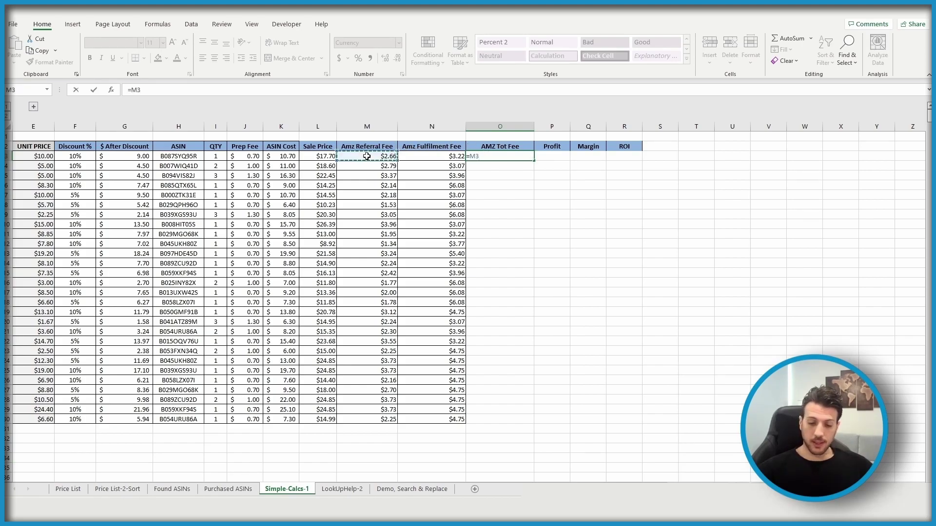
text(+)
click(457, 156)
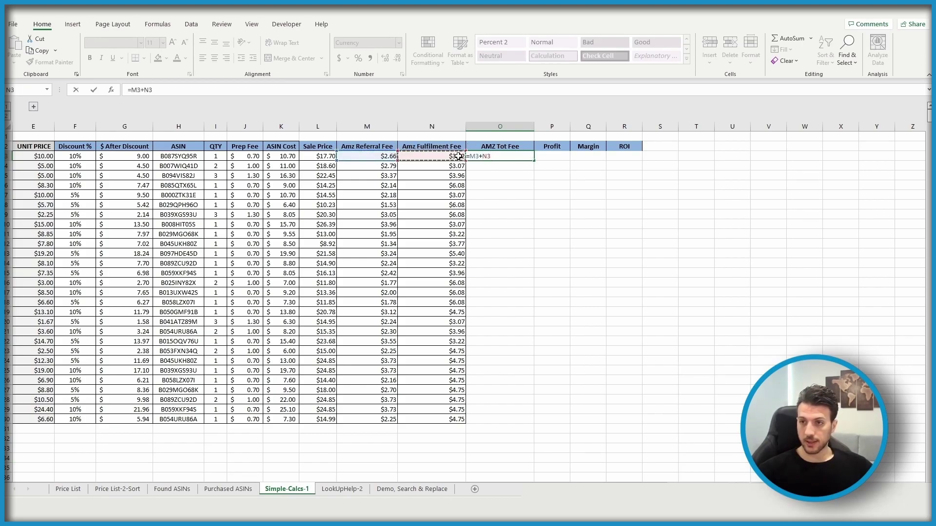
key(Return)
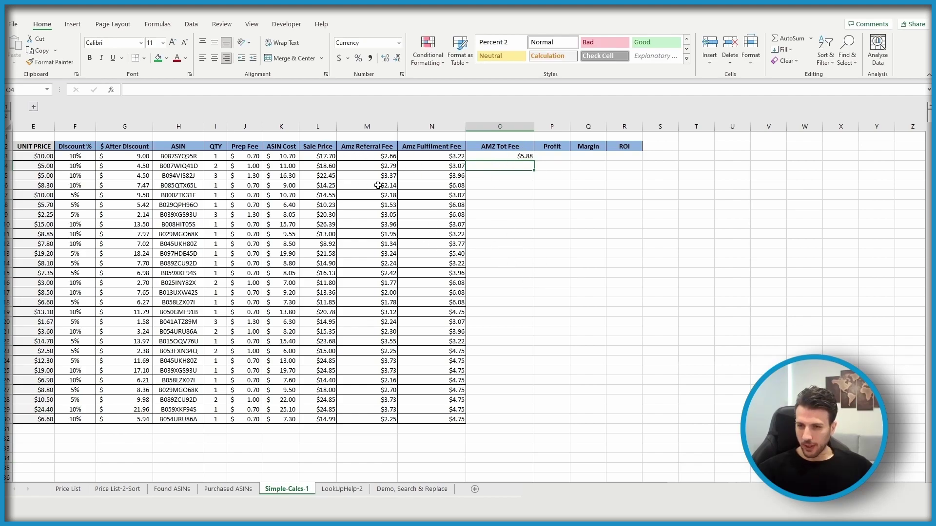
Fill the Sale Price header L2 with orange.
click(321, 147)
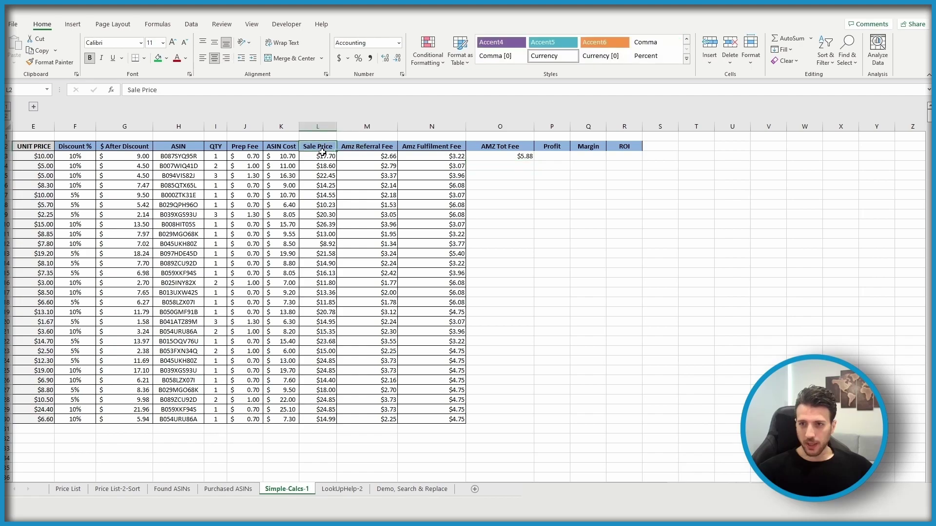
click(166, 58)
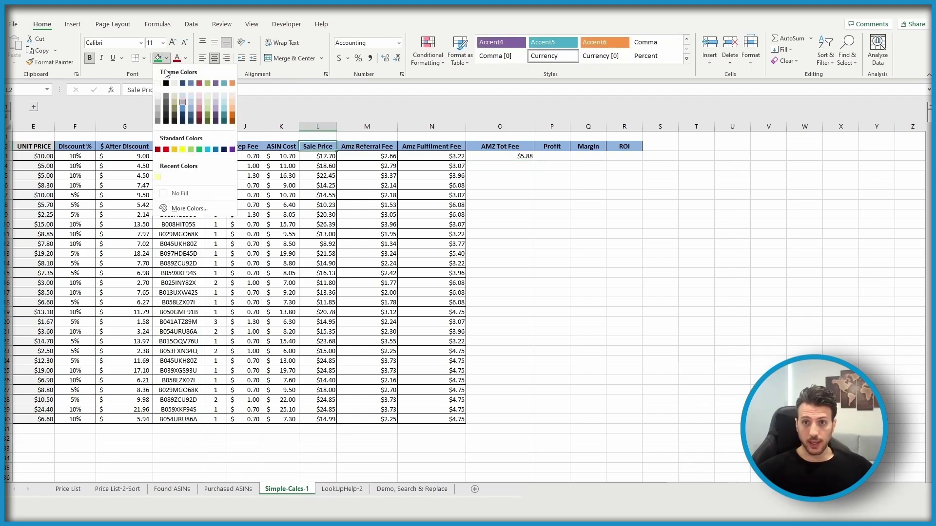
click(233, 86)
Format-paint column L's formatting onto the referral, fulfilment and AMZ Tot Fee columns.
click(317, 126)
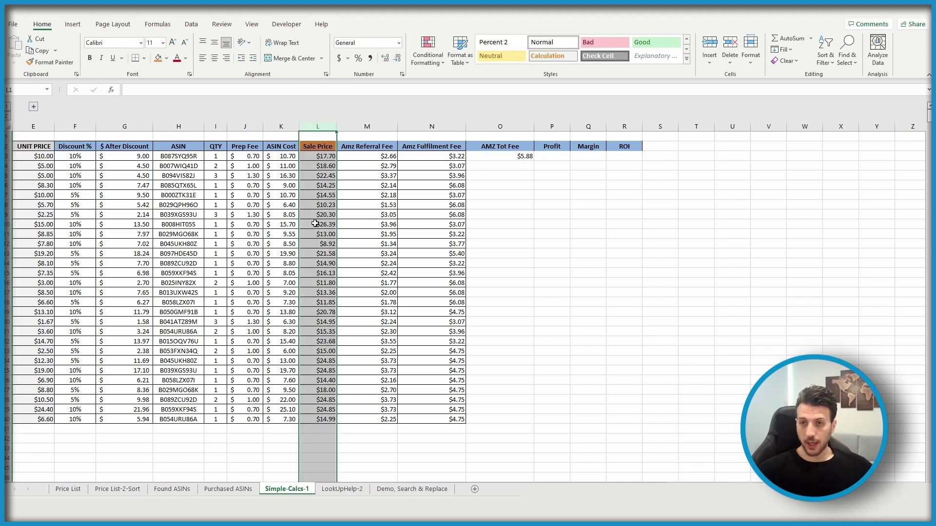
drag(317, 146, 312, 419)
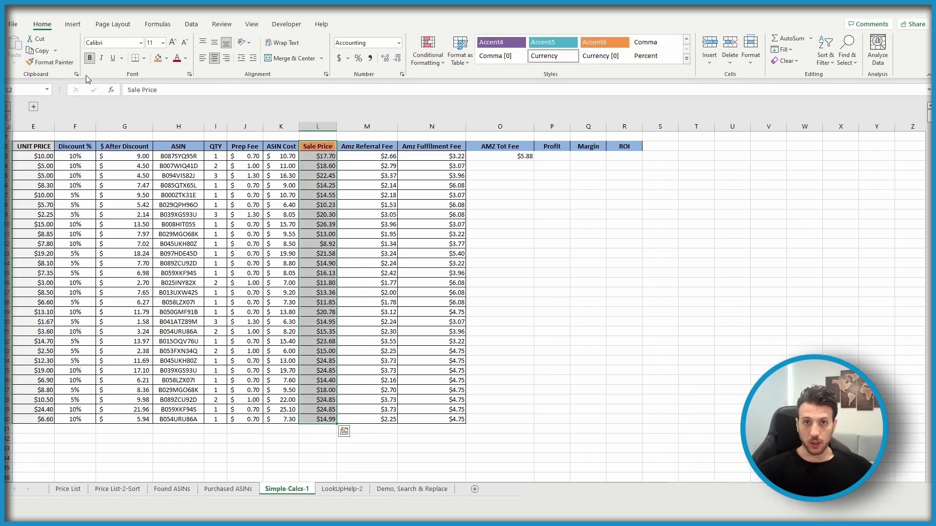
click(48, 62)
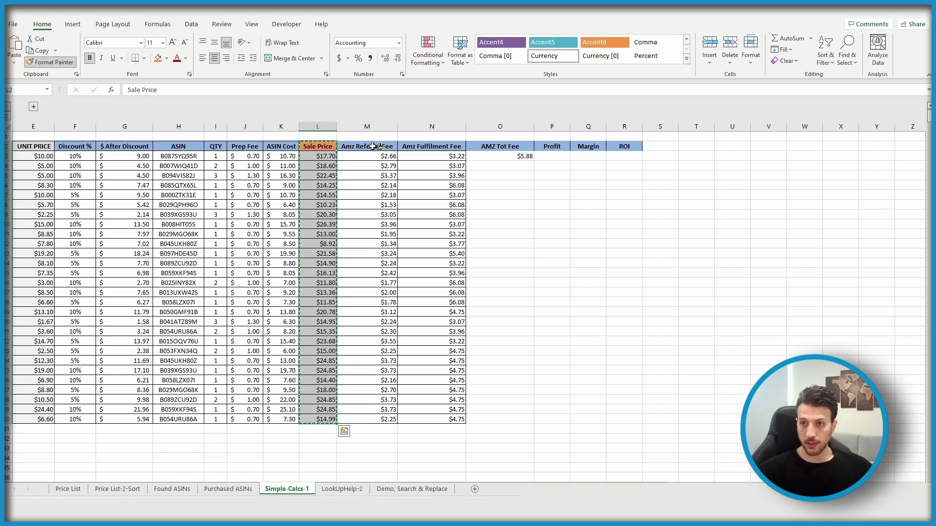
drag(378, 146, 377, 419)
drag(431, 146, 431, 419)
drag(500, 146, 502, 419)
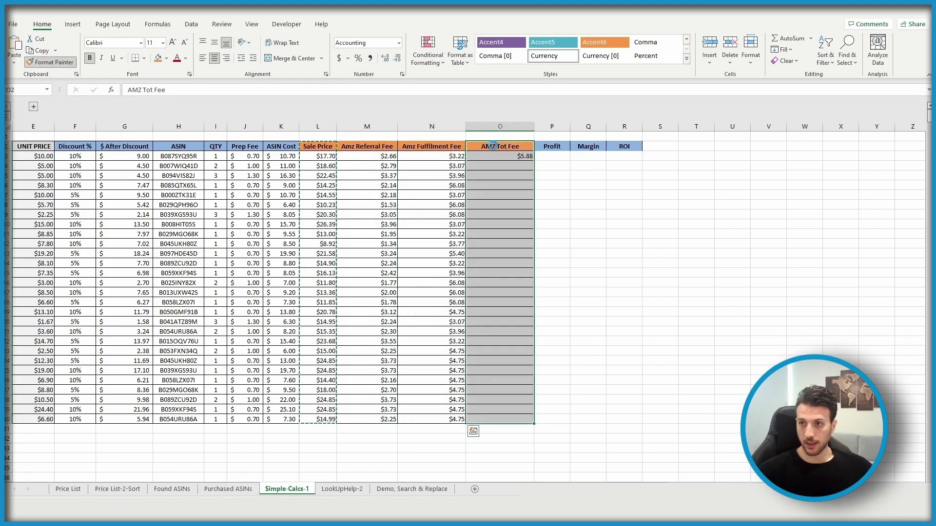
click(49, 63)
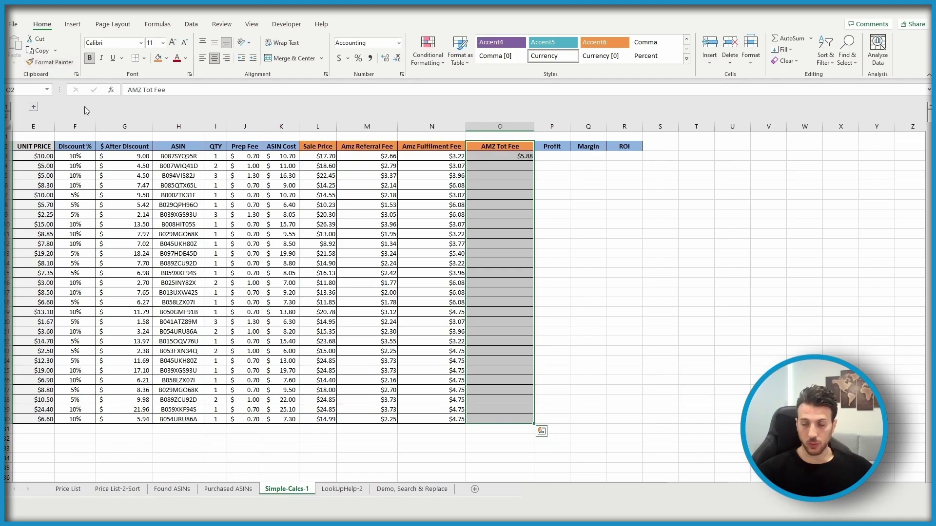
click(494, 155)
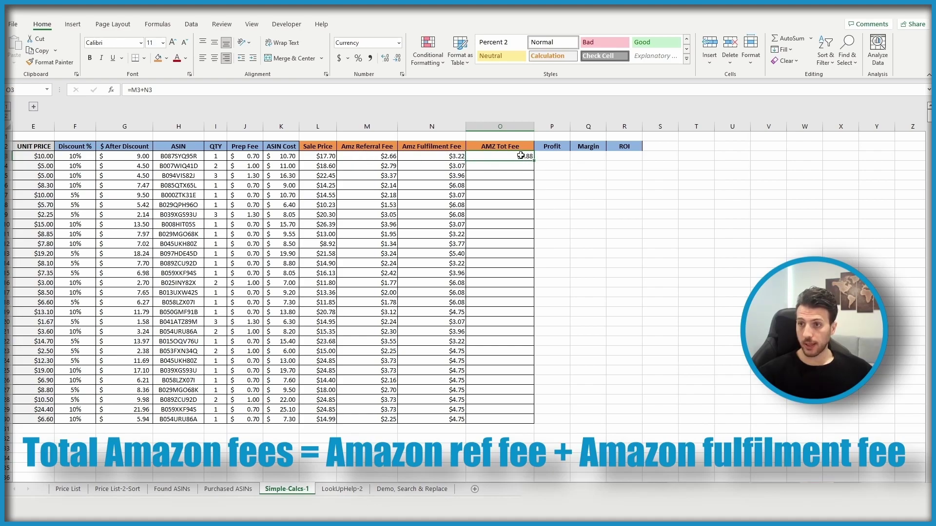
Fill the AMZ Tot Fee formula down to row 30 and AutoFit column O.
double_click(534, 162)
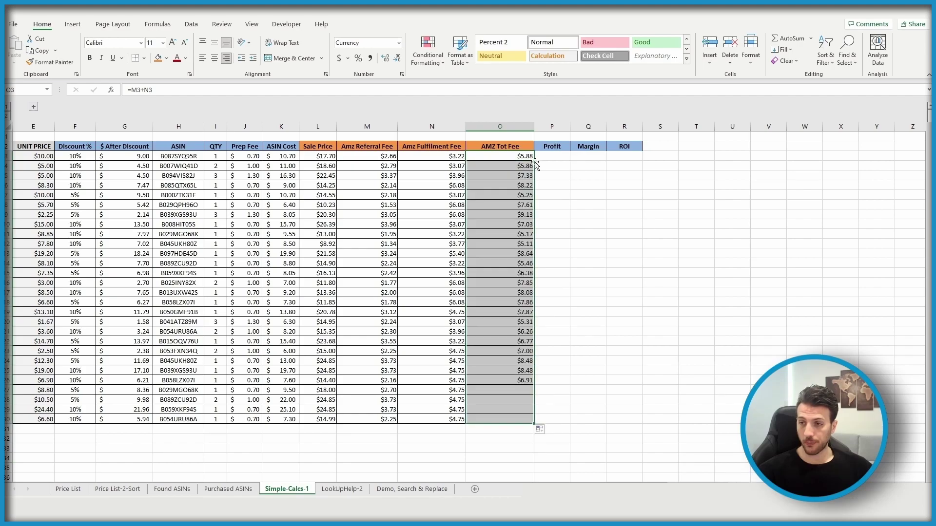
double_click(534, 128)
click(552, 275)
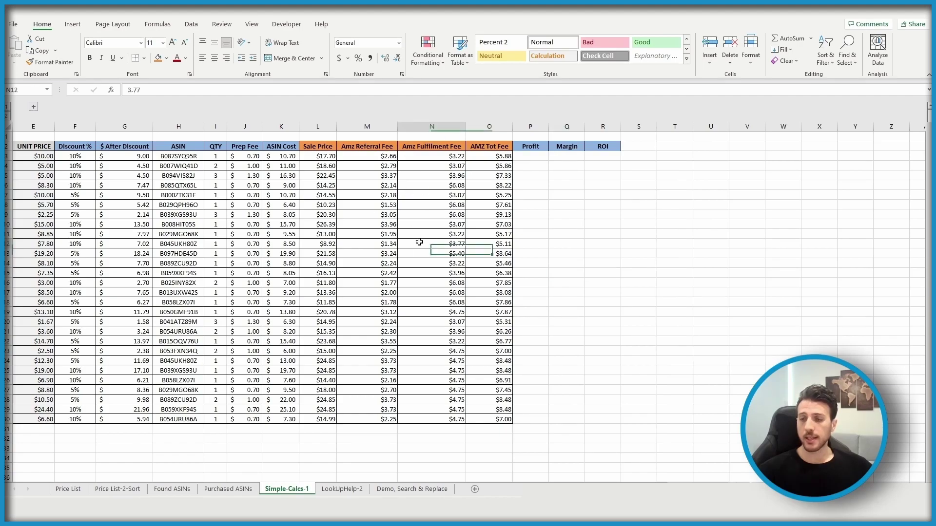
Delete fee columns M and N, inspect the total fee formula, then undo.
drag(351, 128, 435, 126)
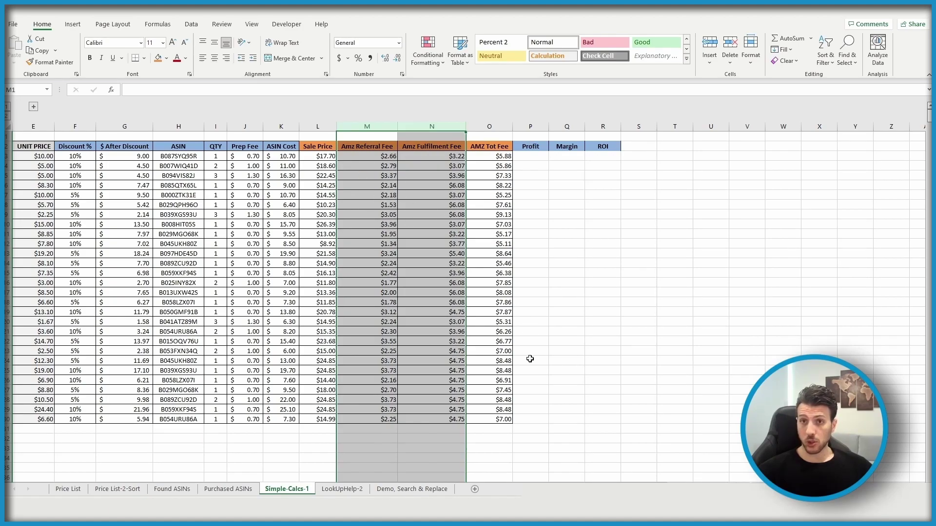
right_click(377, 126)
click(433, 276)
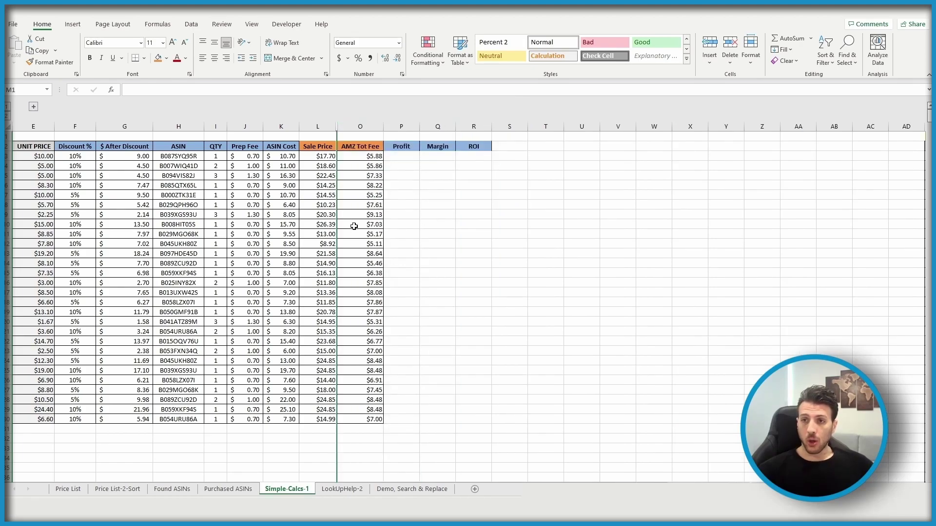
click(354, 226)
key(ctrl+z)
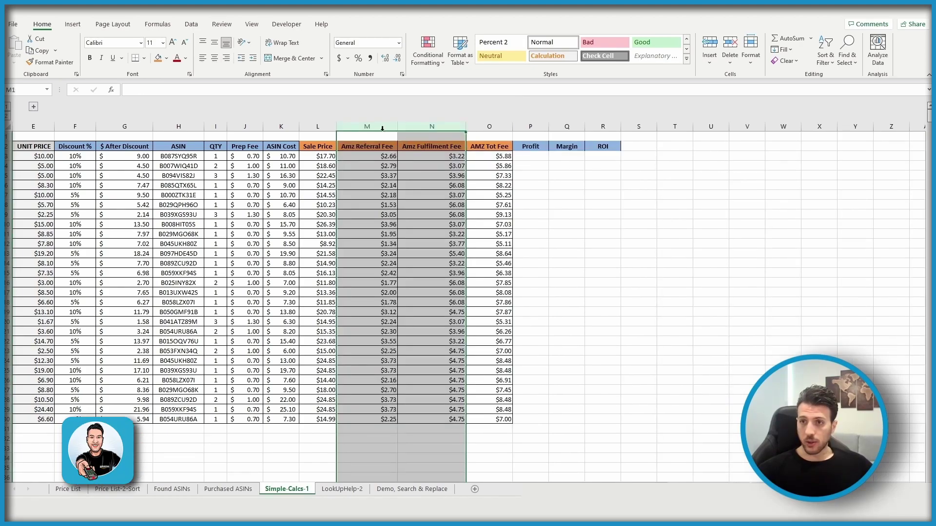
Group the referral and fulfilment fee columns and collapse the group.
click(191, 24)
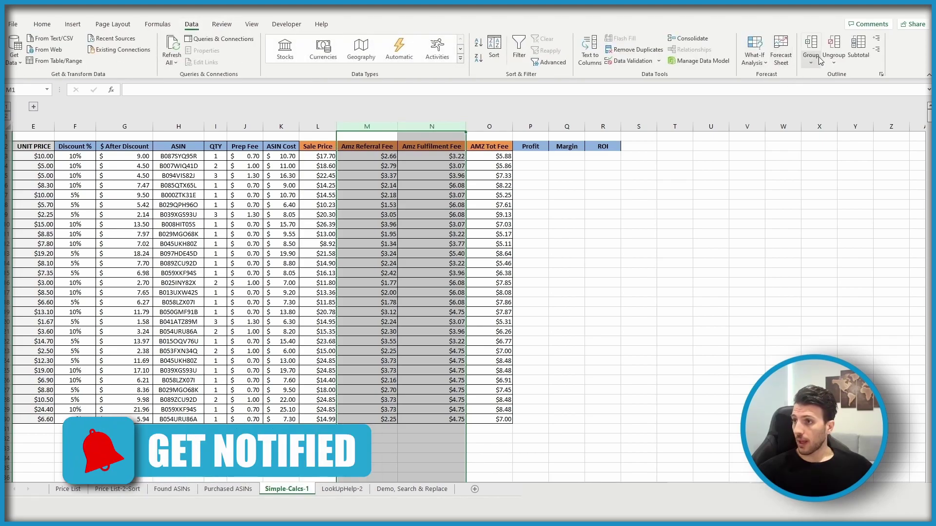
click(819, 59)
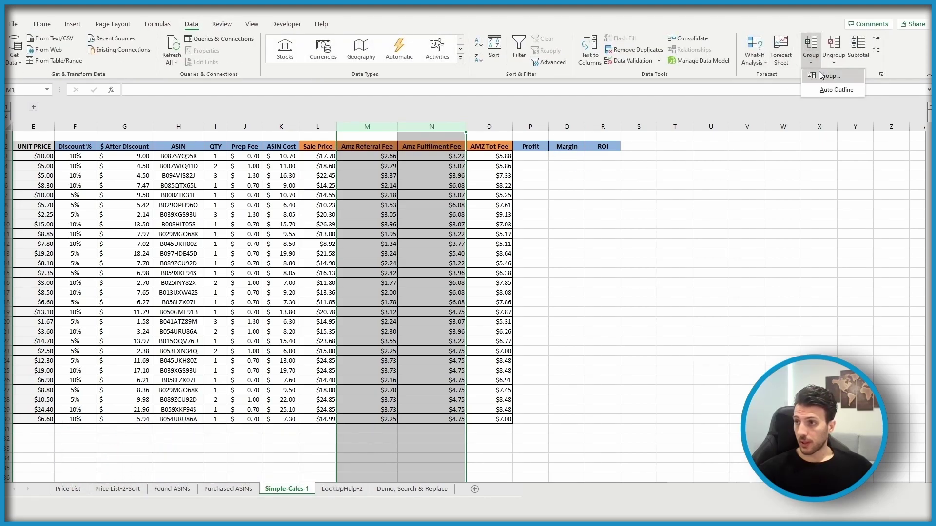
click(821, 76)
click(670, 263)
click(492, 110)
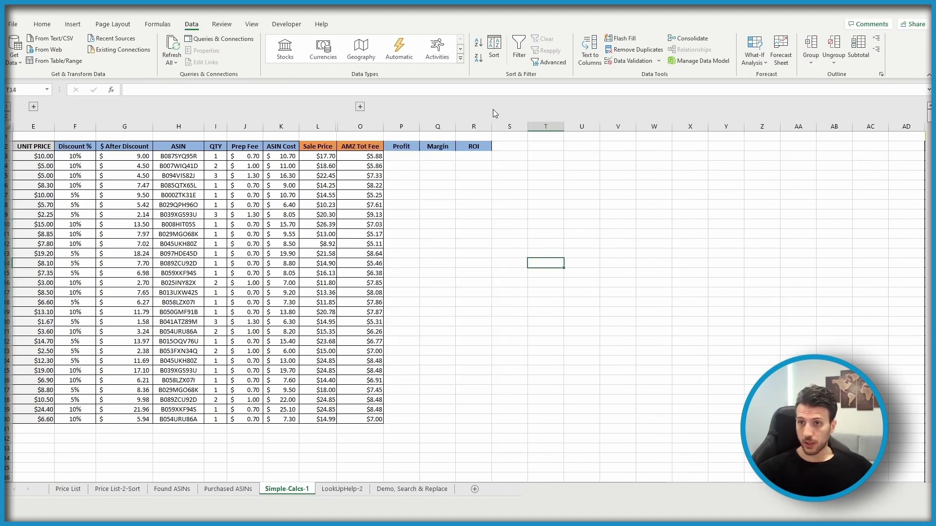
click(415, 195)
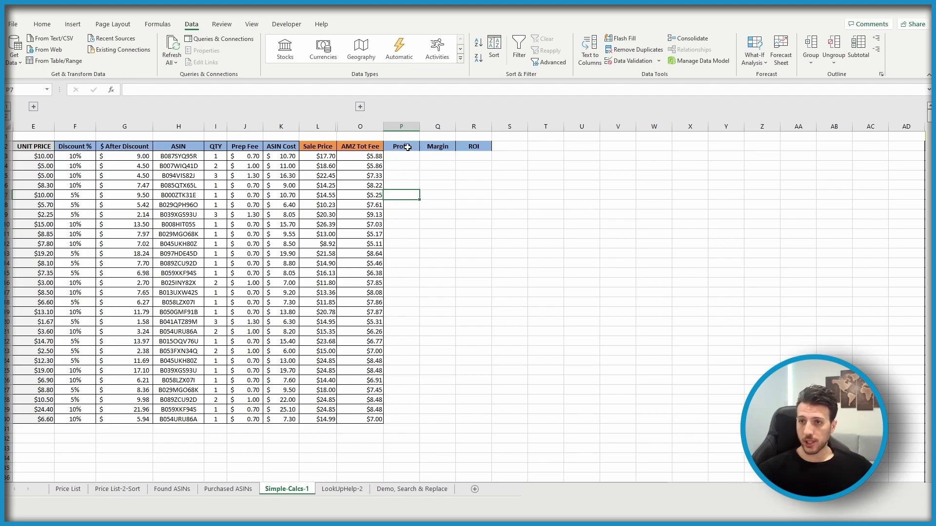
Fill the Profit, Margin and ROI headers P2:R2 with green.
drag(401, 147, 481, 146)
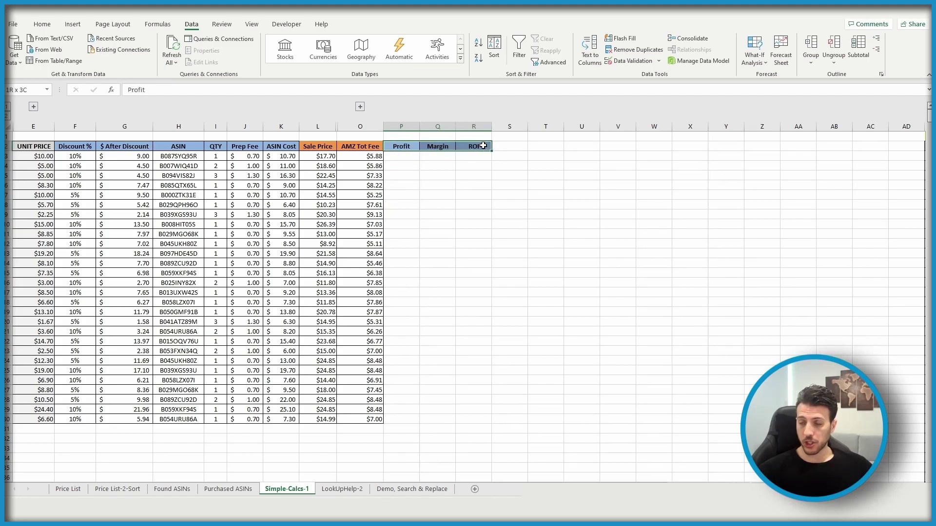
click(424, 188)
drag(401, 146, 471, 149)
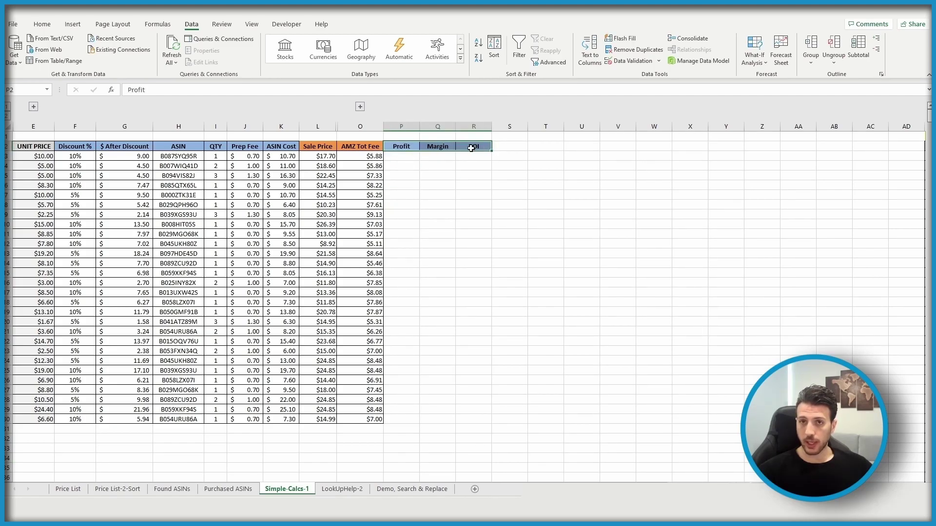
click(43, 25)
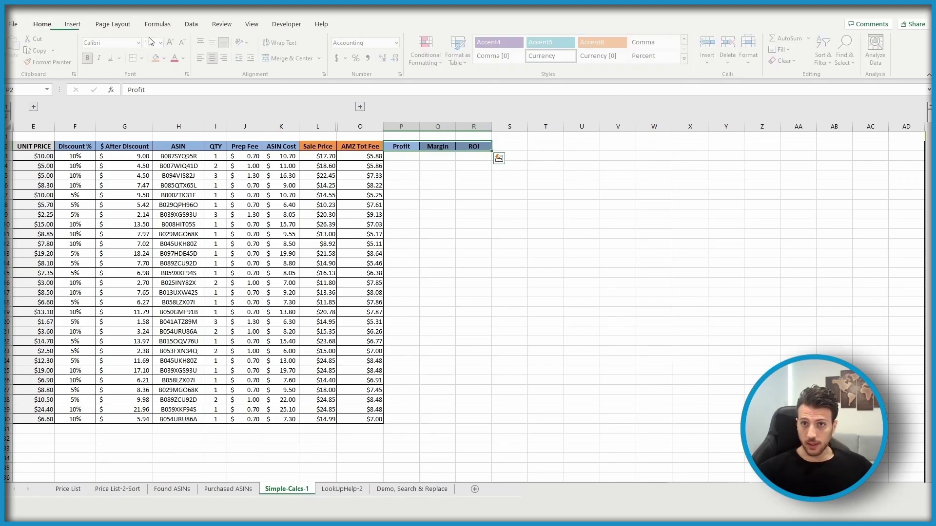
click(167, 60)
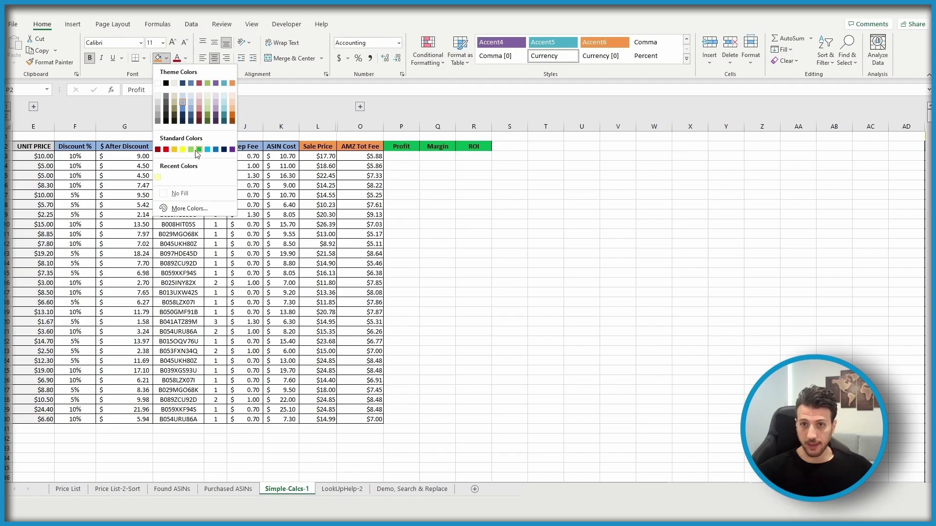
click(199, 149)
click(436, 186)
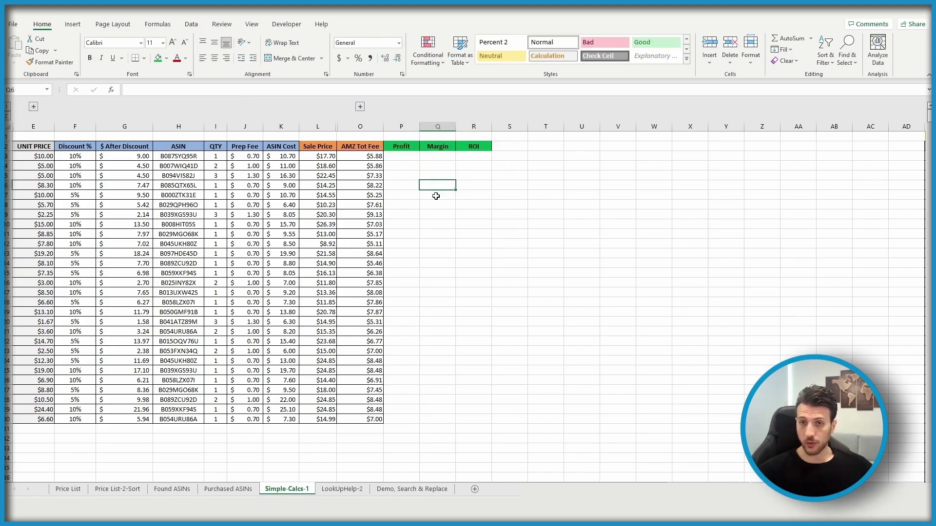
click(427, 254)
Start a Profit formula in P3 referencing Sale Price L3.
click(404, 156)
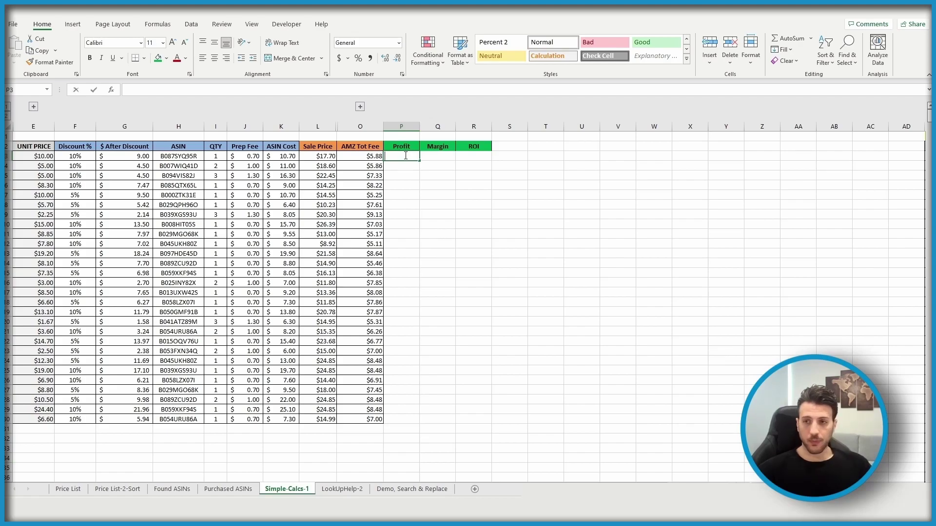
text(=)
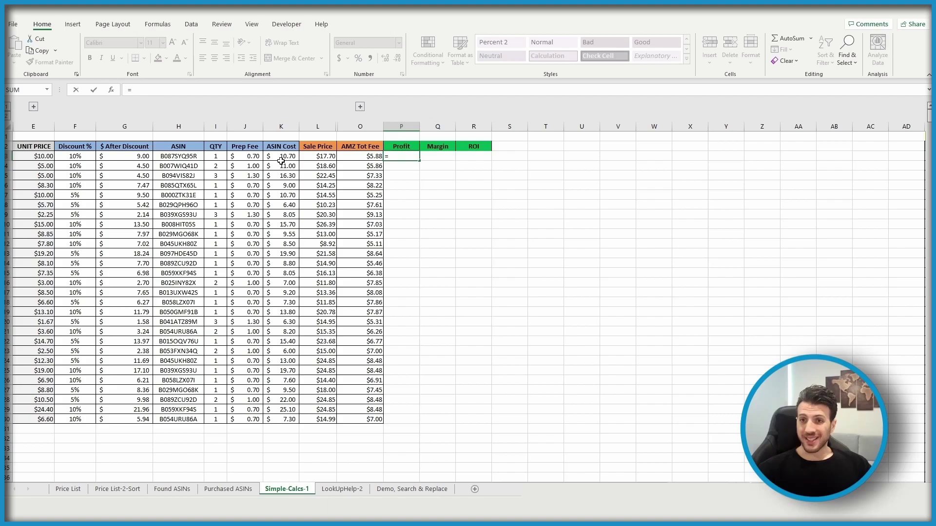
click(321, 158)
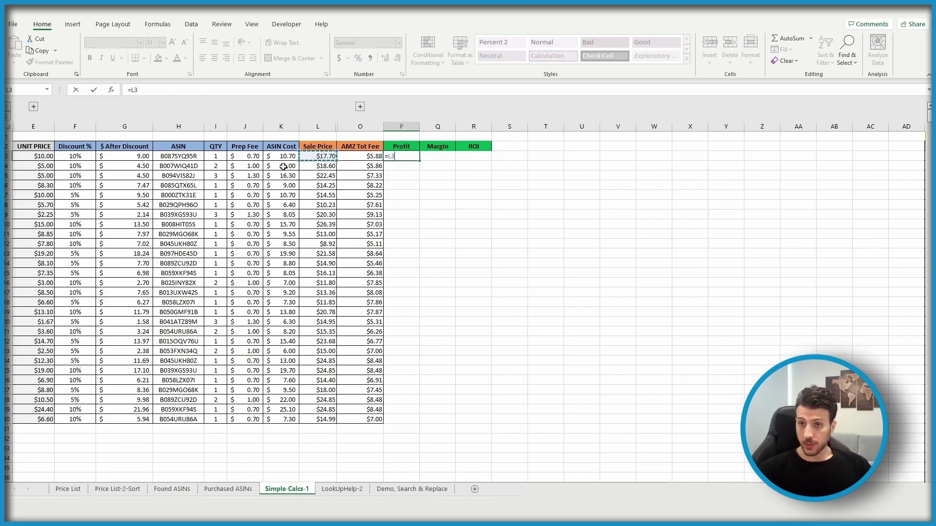
Change K3's ASIN Cost formula to =(G3*I3)+J3 ($9.70) and fill it down.
key(Escape)
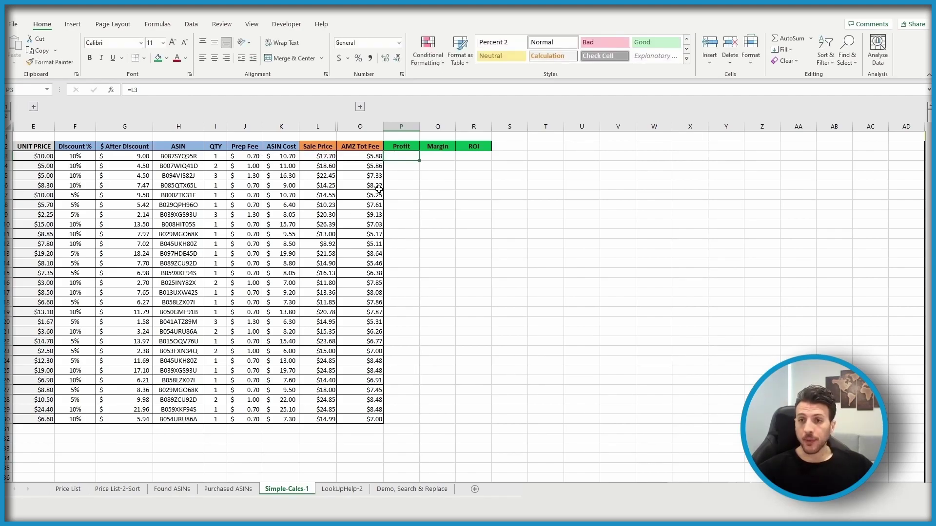
click(288, 156)
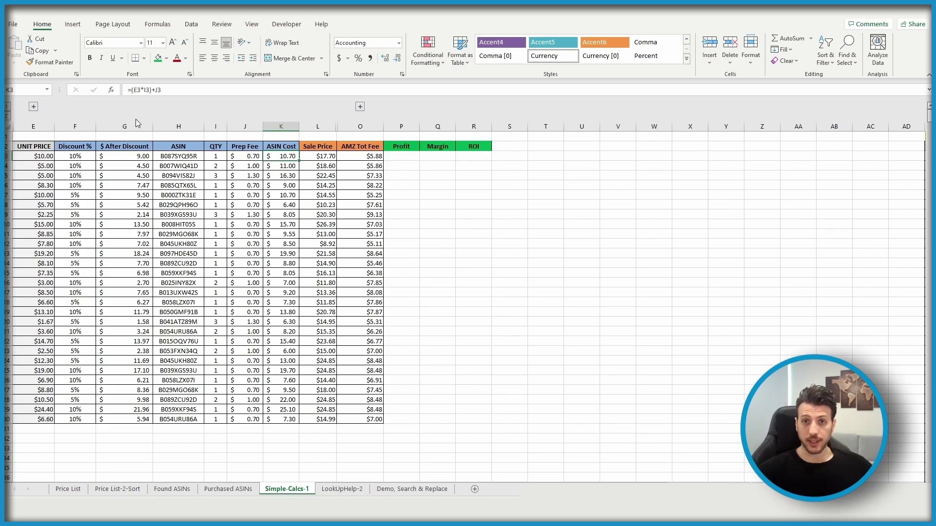
click(139, 90)
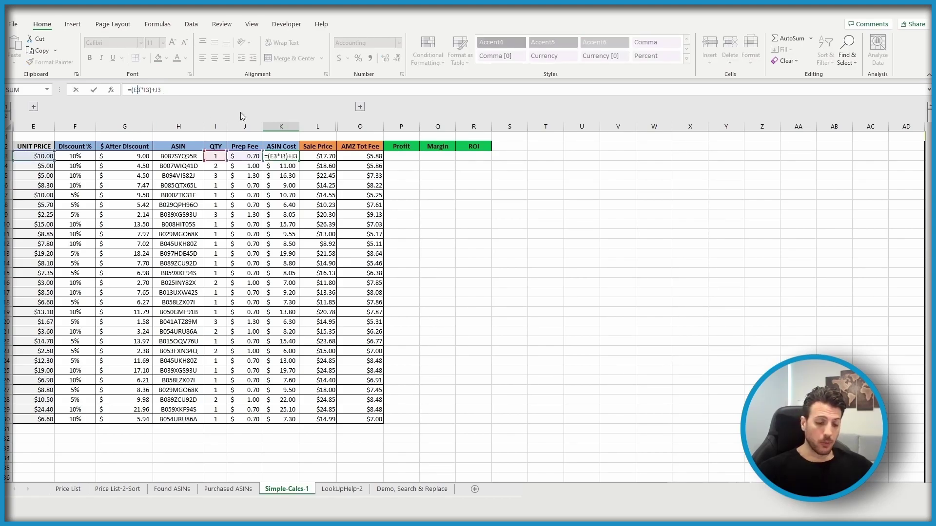
key(BackSpace)
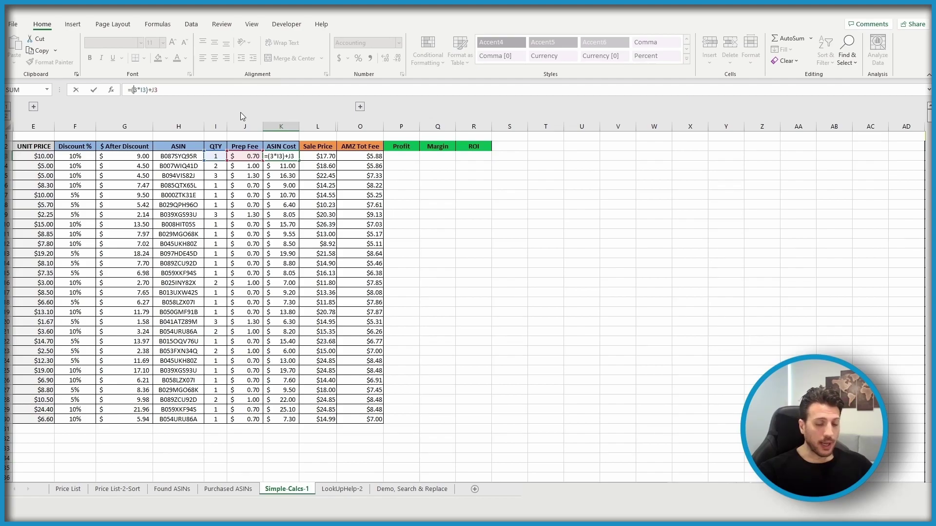
text(E)
key(Return)
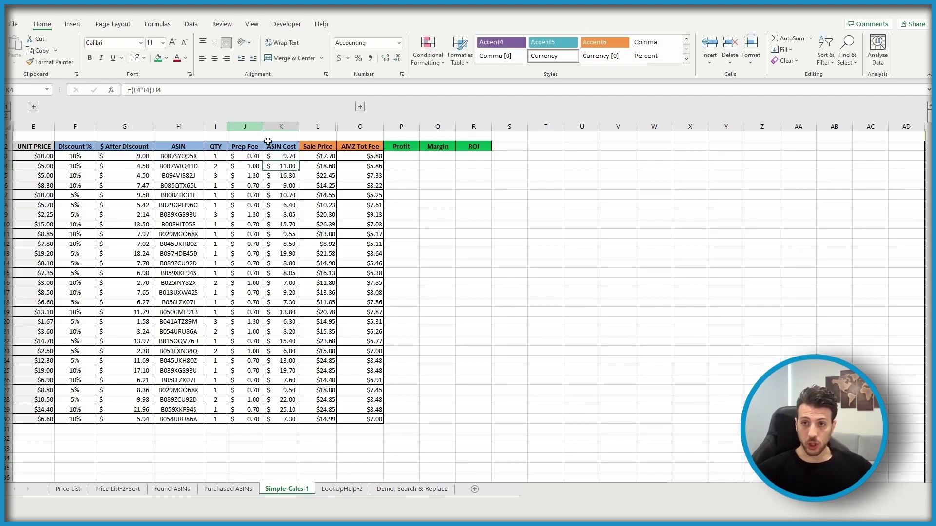
click(281, 156)
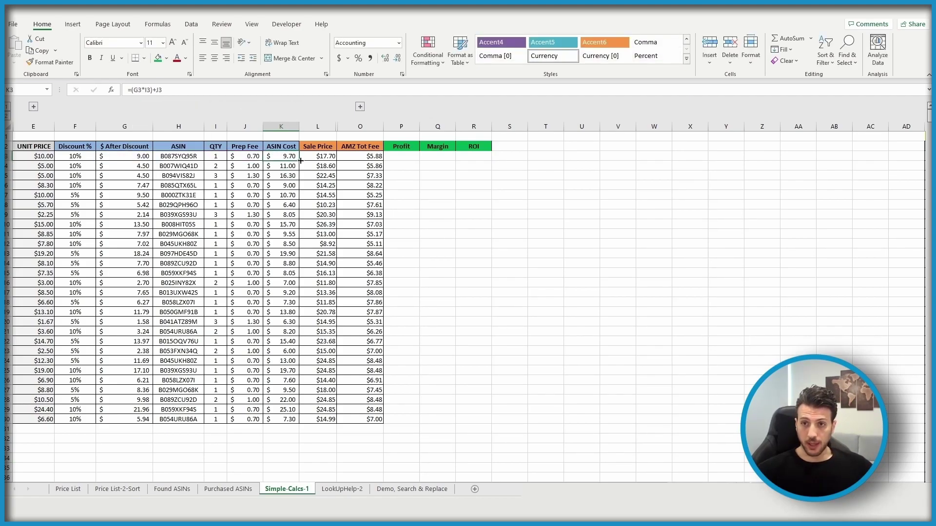
double_click(299, 160)
click(481, 314)
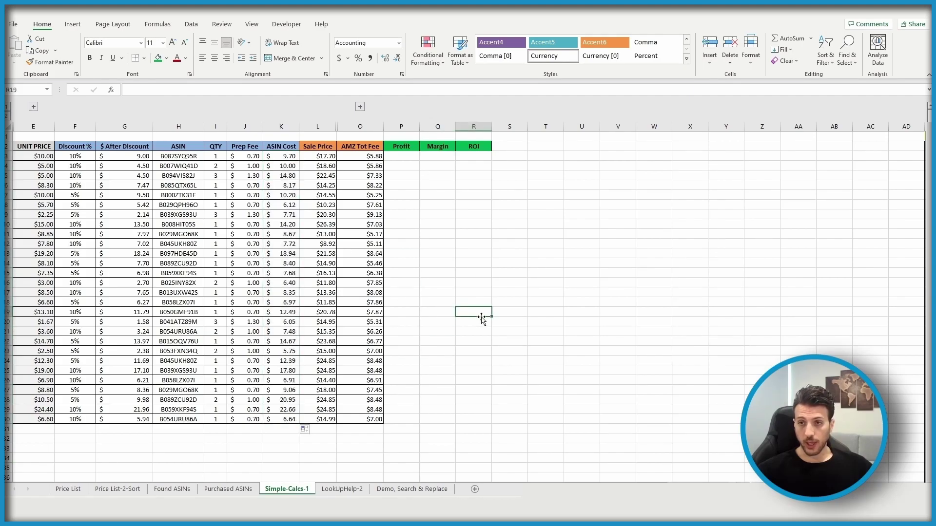
Enter =L3-K3-O3 in P3 to get the first item's Profit of $2.13.
click(405, 158)
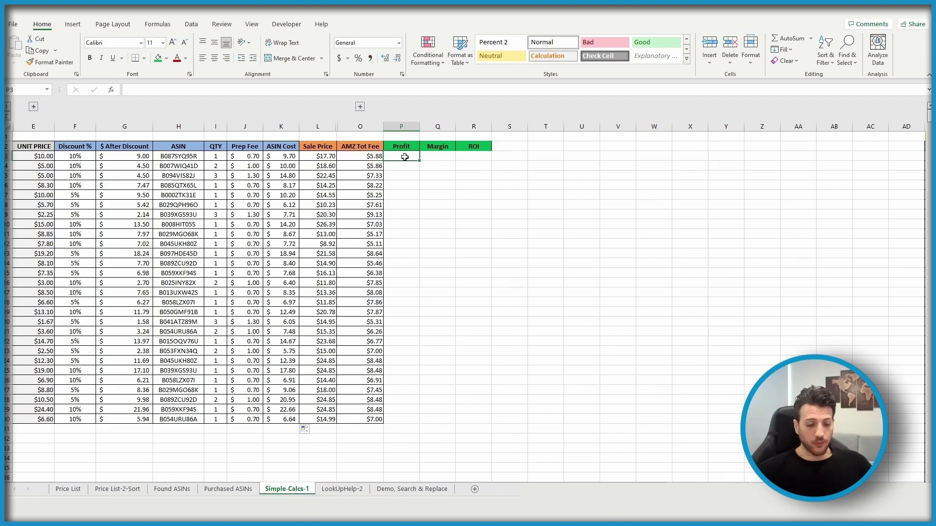
text(=)
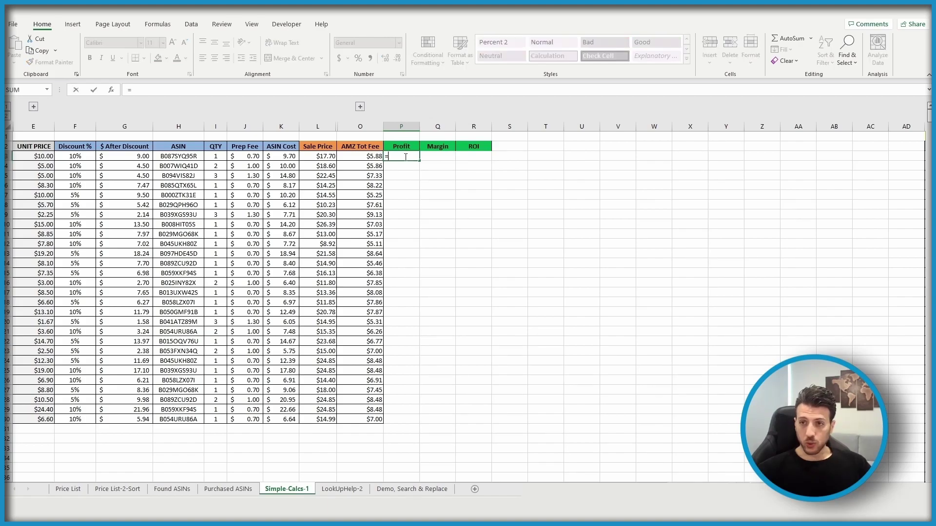
click(312, 156)
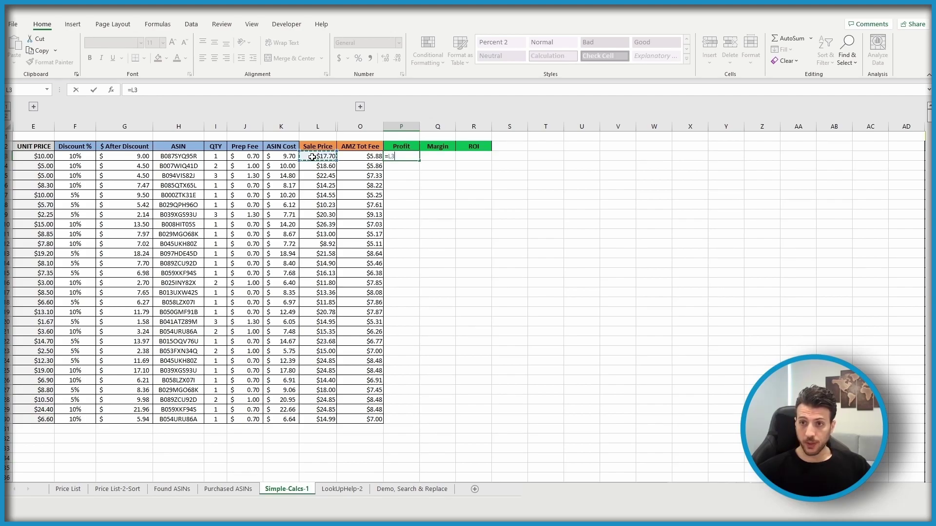
text(-)
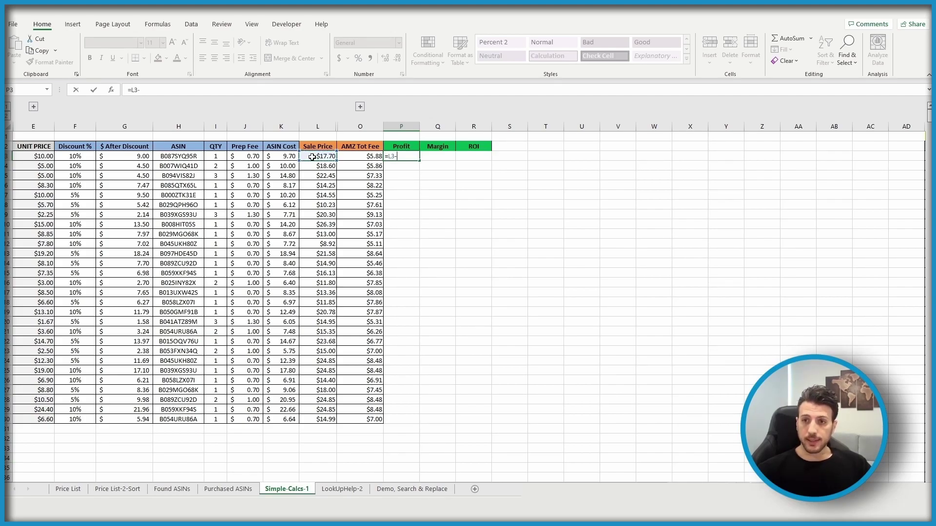
click(276, 157)
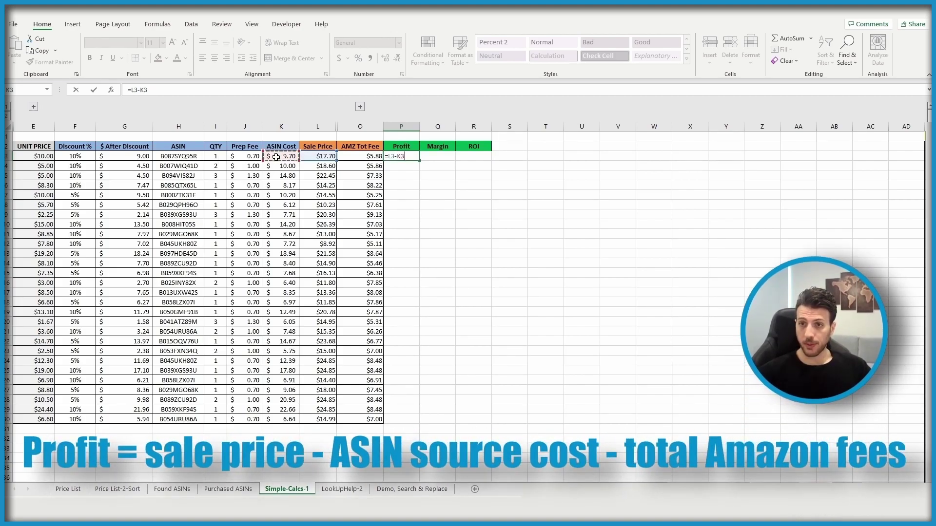
text(-)
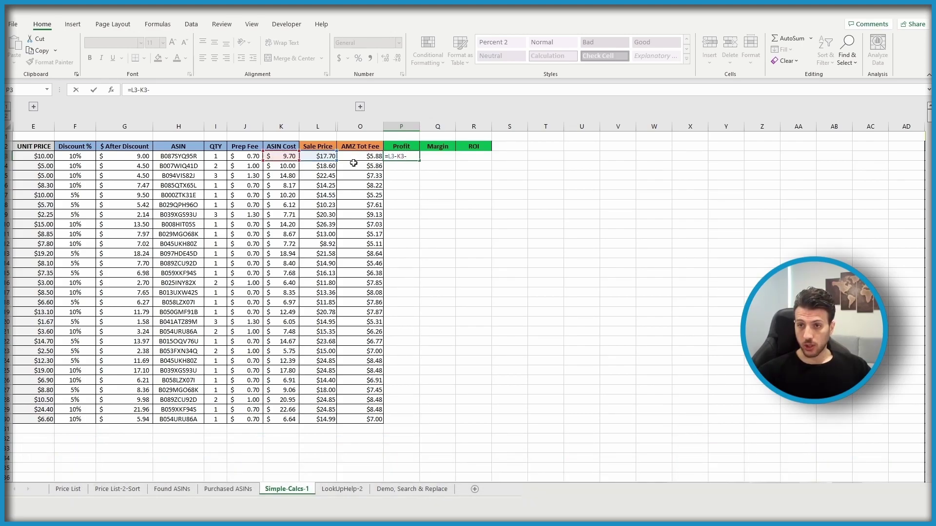
click(367, 157)
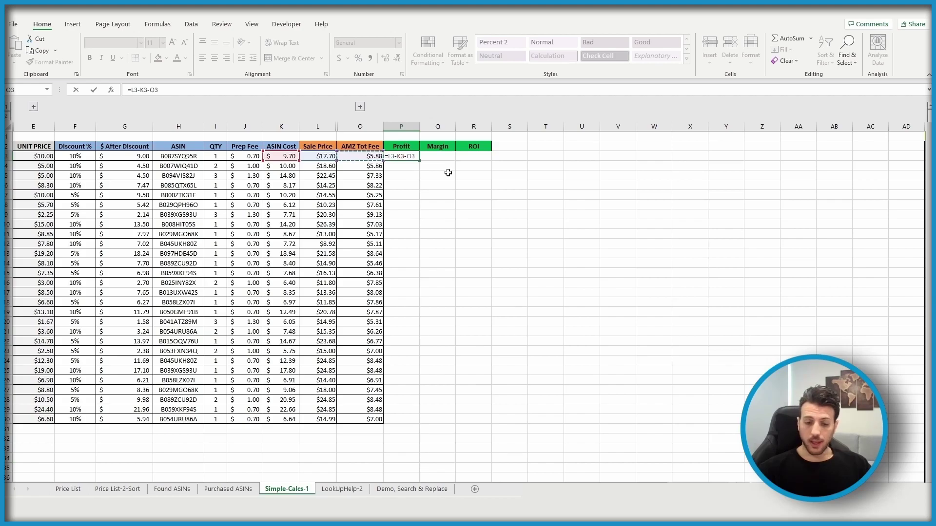
key(Return)
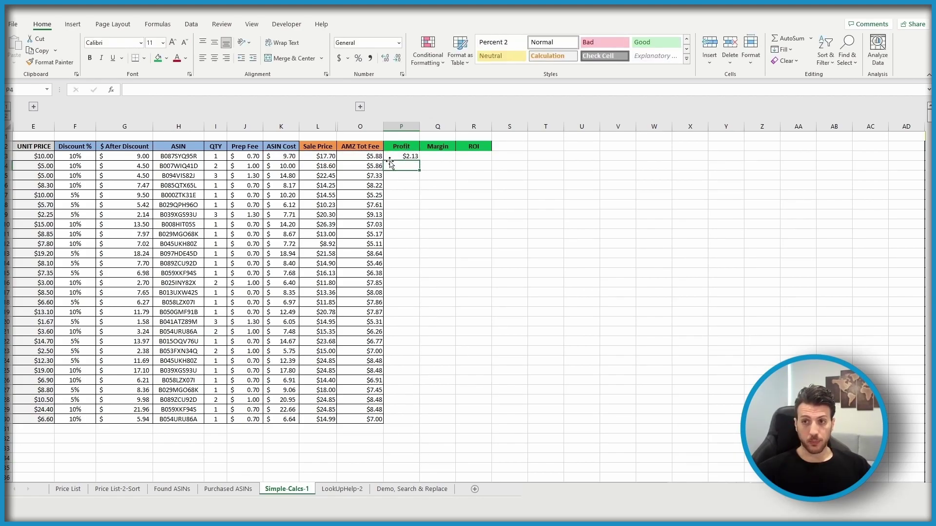
Enter =P3/L3 in Q3 and format it as a percentage showing 12%.
click(439, 159)
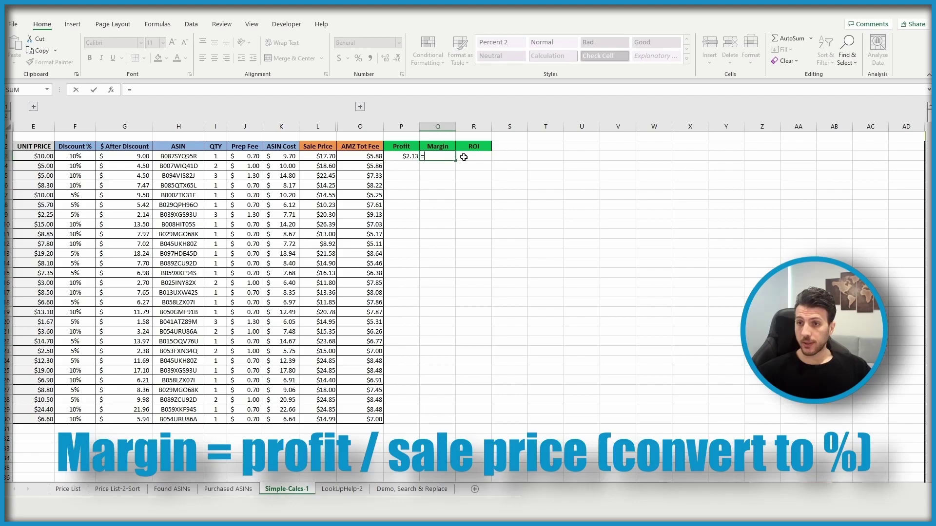
text(=)
click(400, 156)
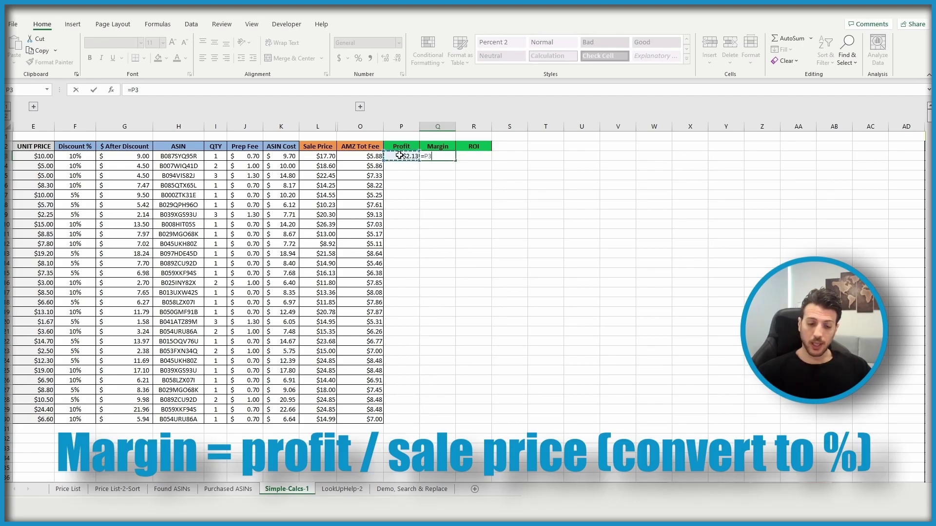
text(/)
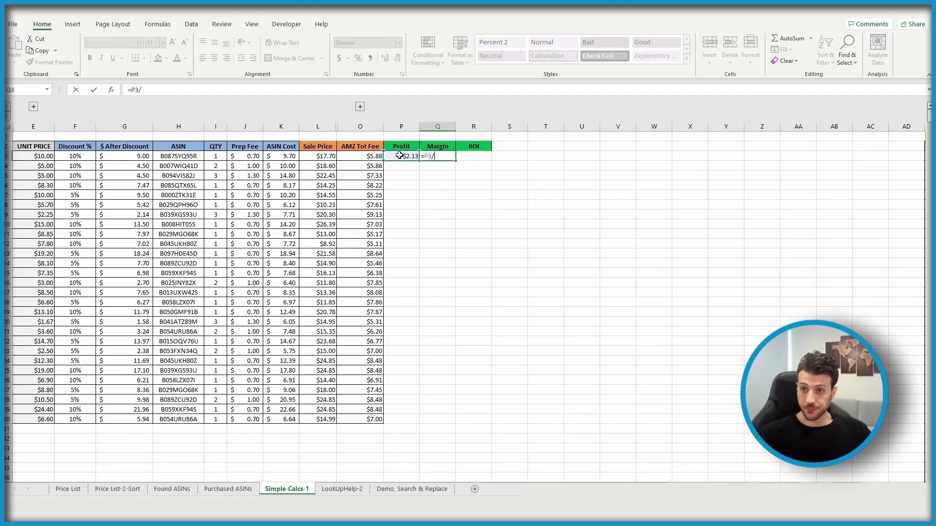
click(316, 156)
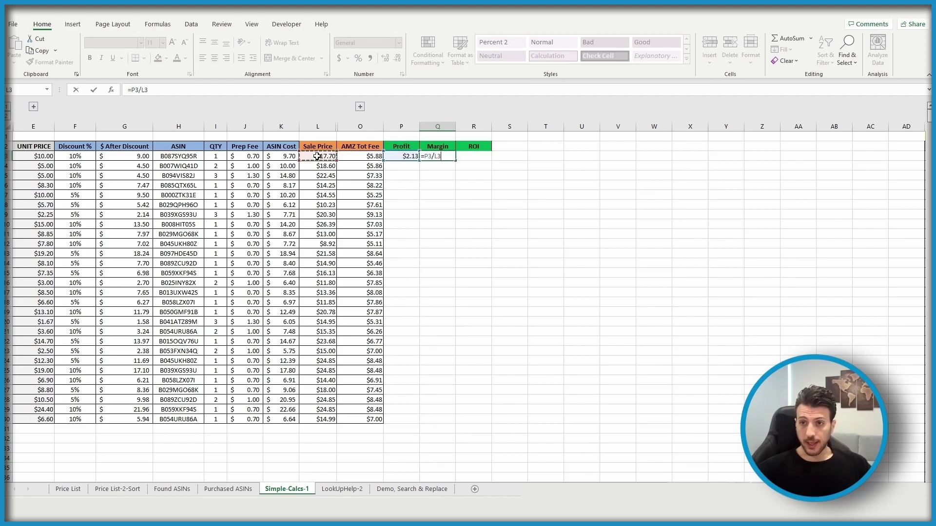
key(Return)
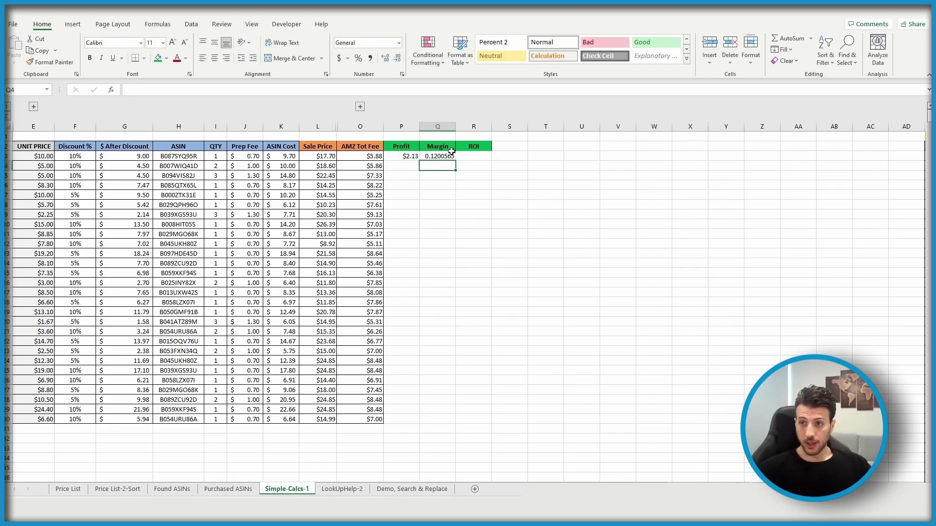
click(437, 157)
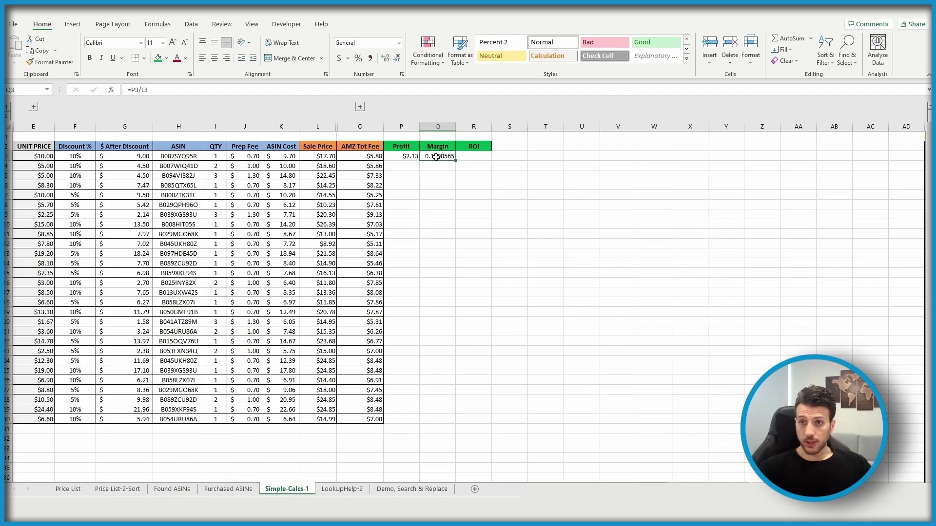
click(359, 59)
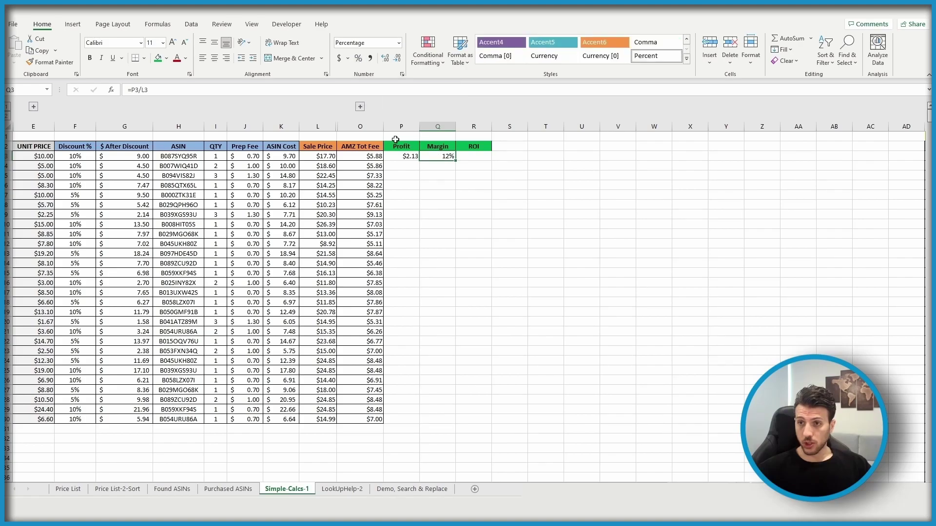
click(473, 156)
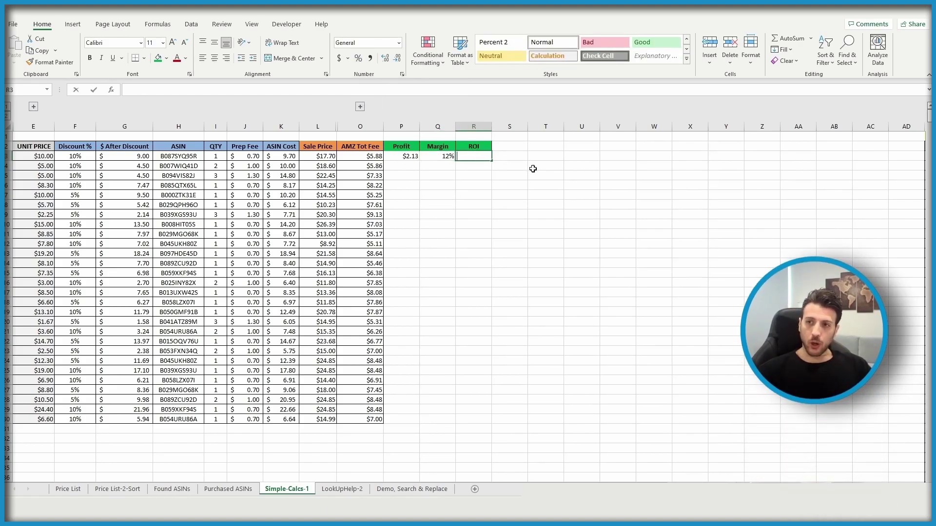
Enter =P3/K3 in R3 and format it as a percentage showing 22%.
text(=)
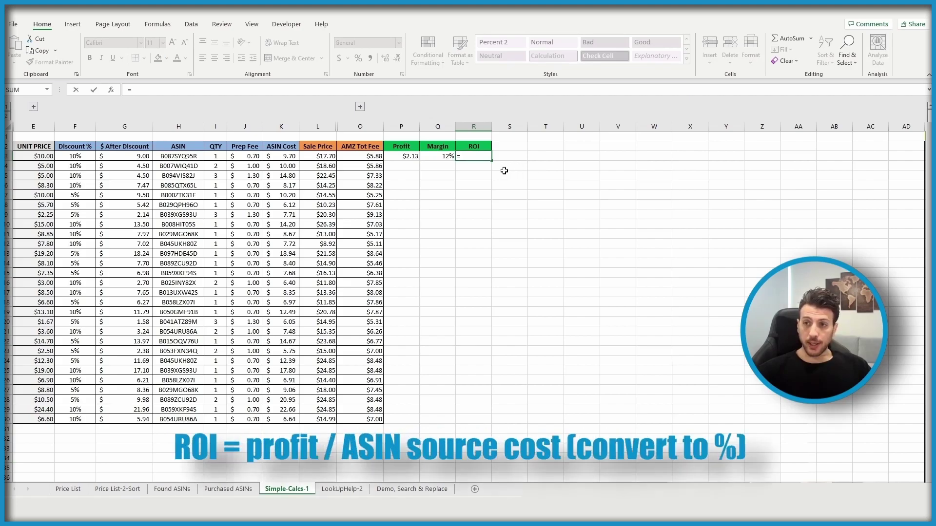
click(404, 156)
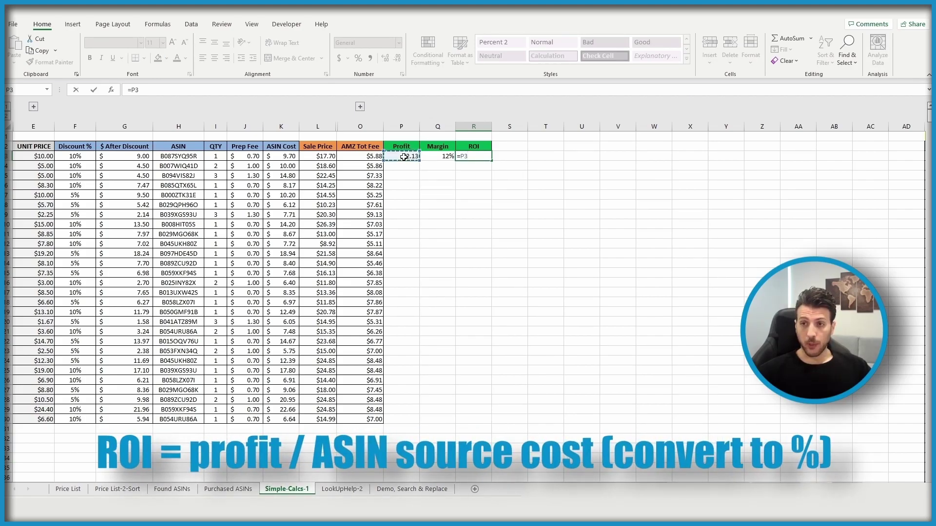
text(/)
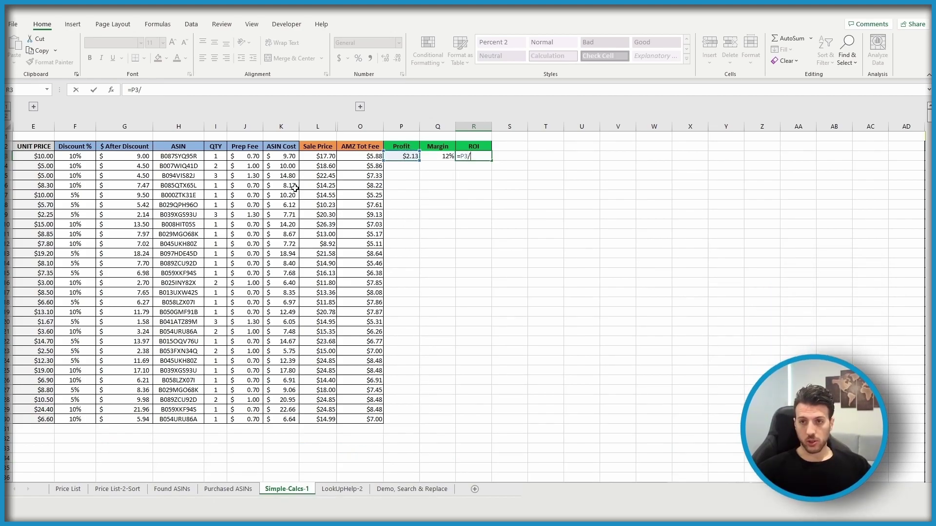
click(278, 156)
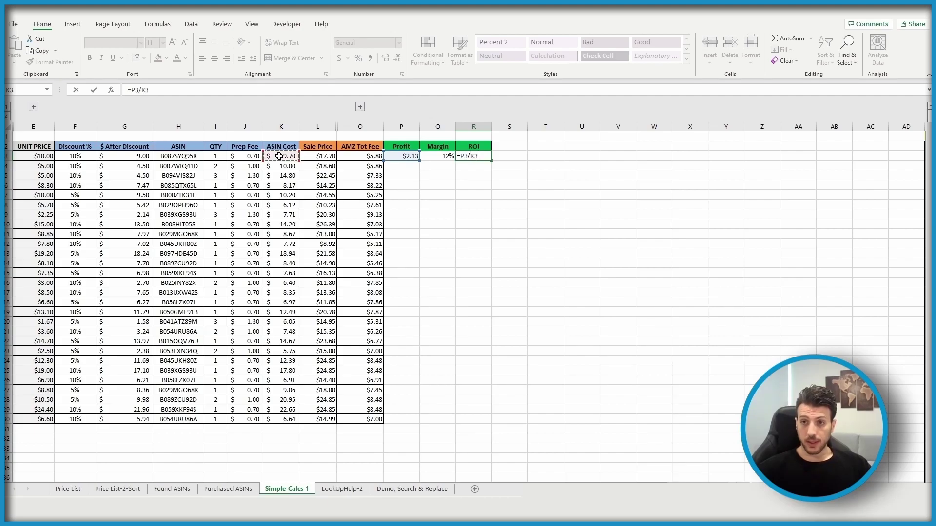
key(Return)
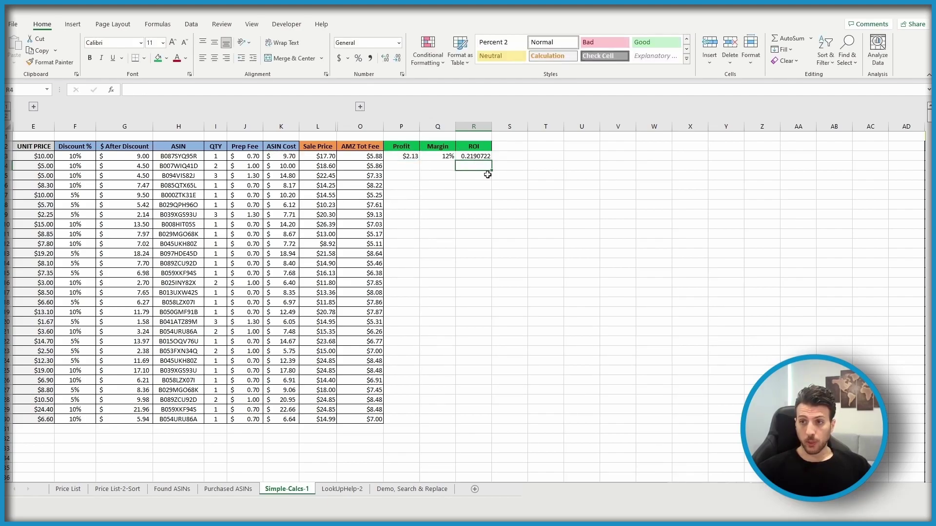
click(469, 159)
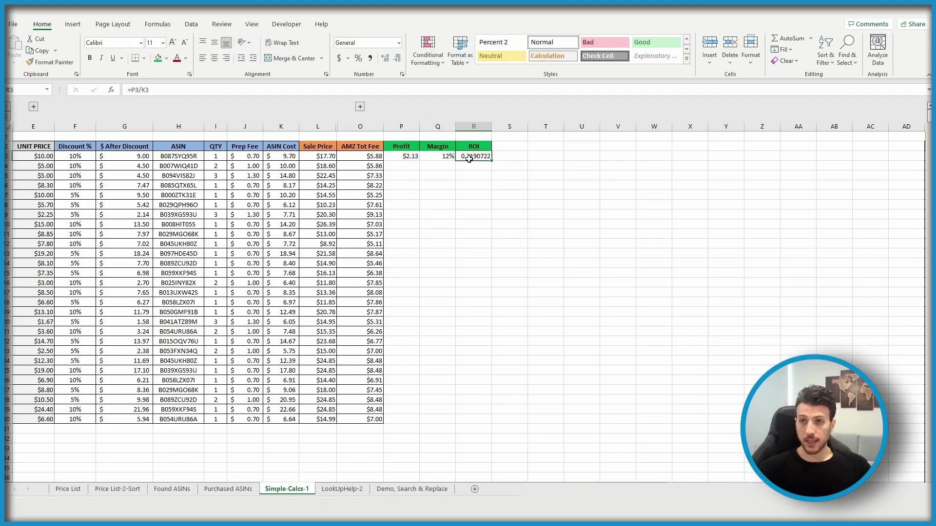
click(360, 59)
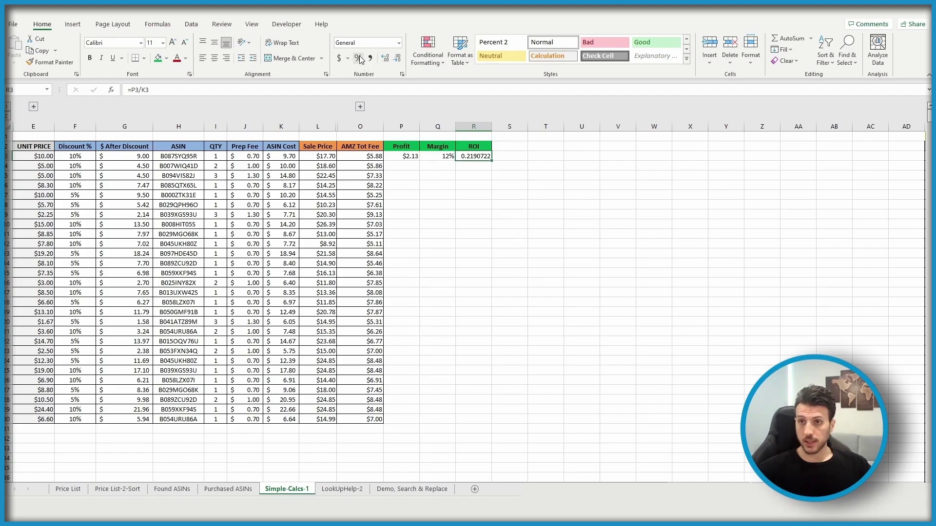
click(458, 215)
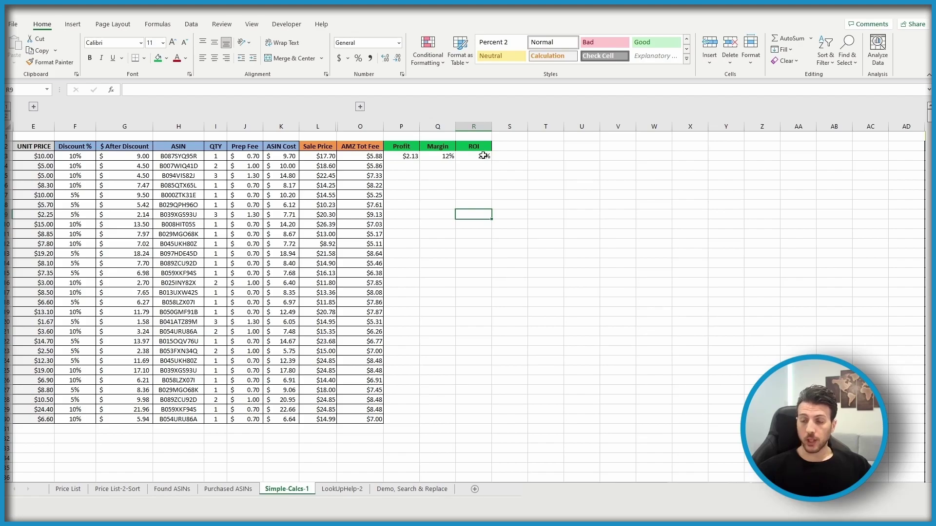
Fill the Profit, Margin and ROI formulas from row 3 down through row 30.
click(405, 159)
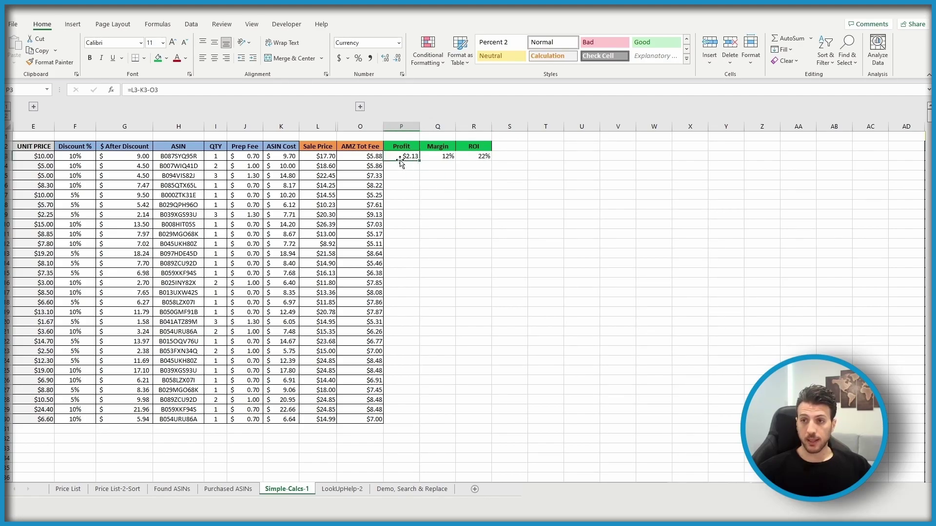
drag(399, 161, 489, 408)
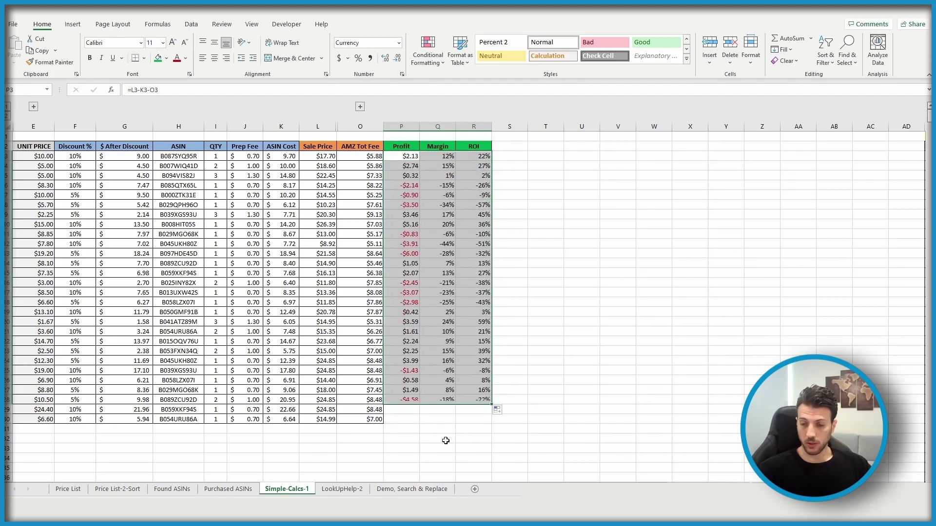
click(412, 428)
drag(408, 400, 487, 423)
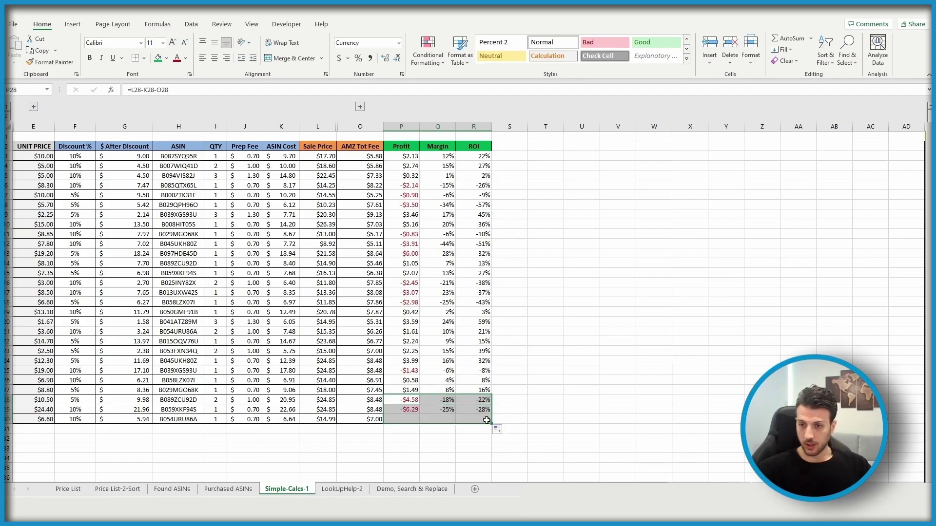
click(429, 448)
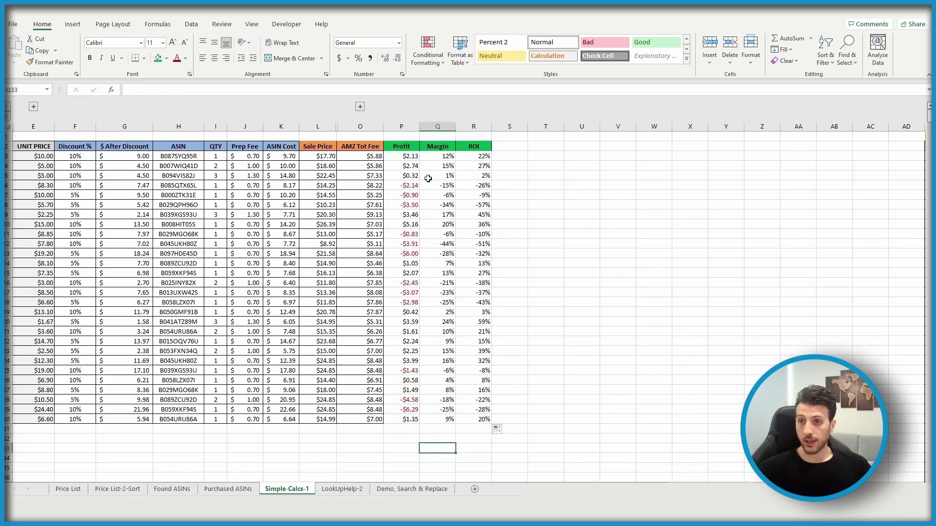
Apply an outside border around the results block P3:R30.
drag(400, 156, 483, 404)
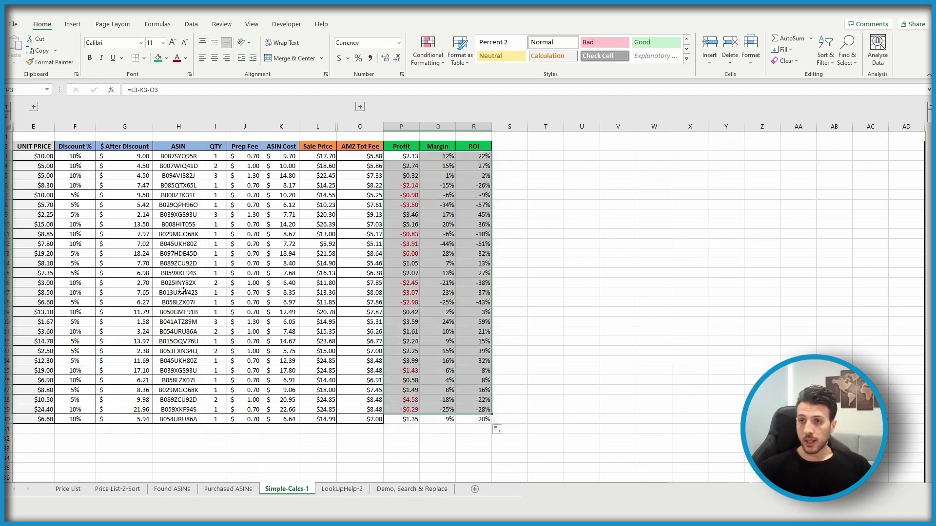
click(387, 456)
drag(392, 420, 482, 156)
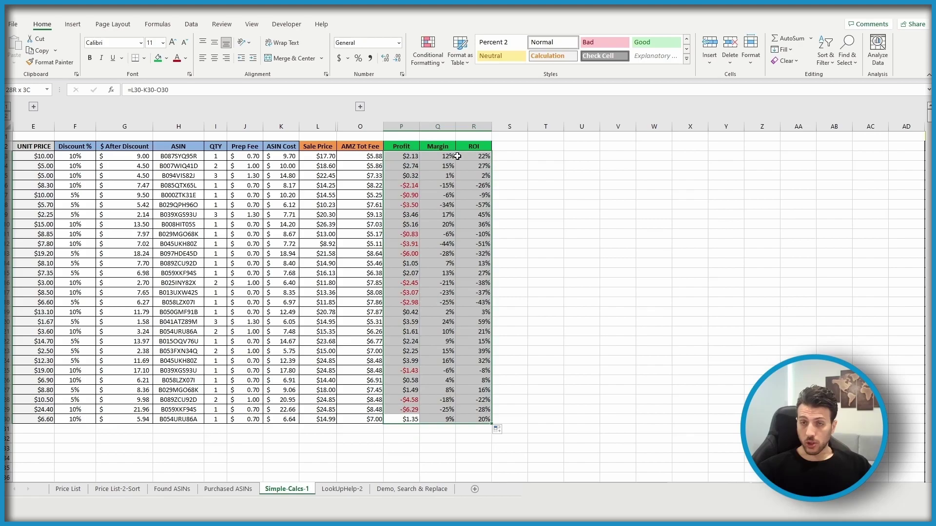
click(144, 58)
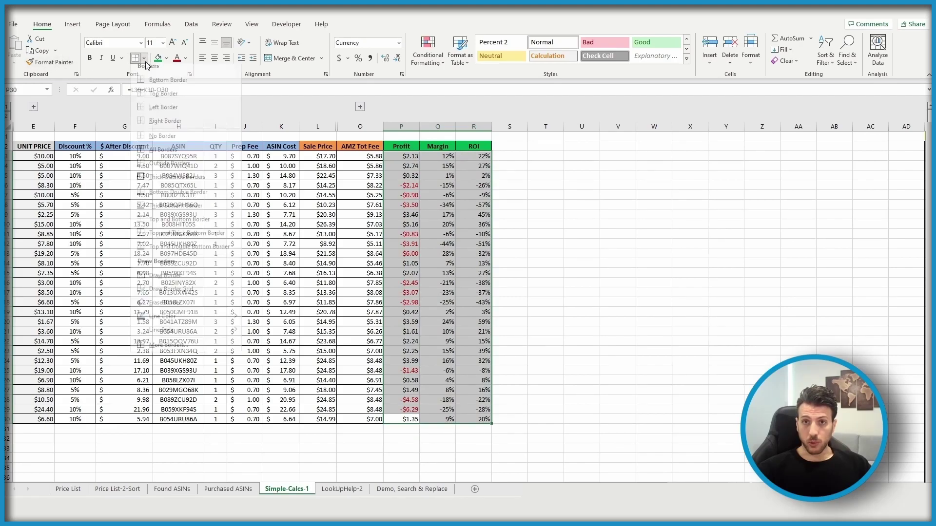
click(181, 163)
click(443, 469)
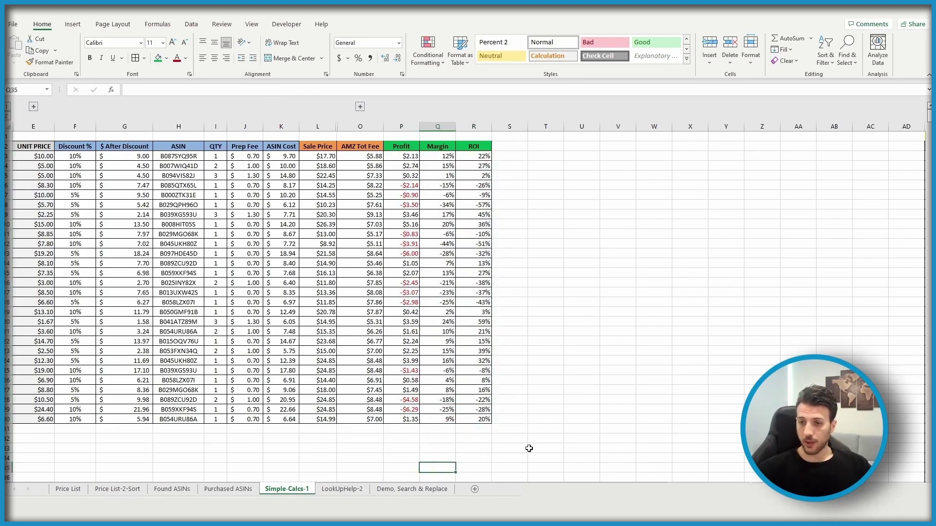